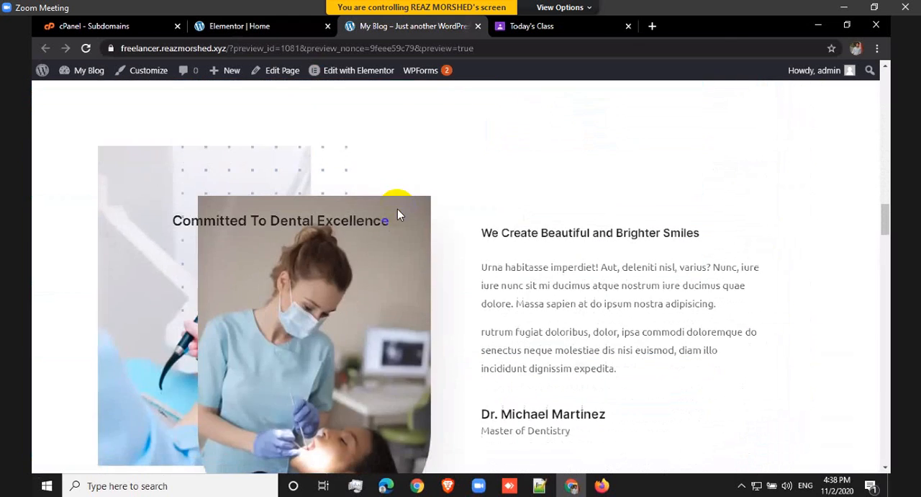
Step: Review the dental page preview from the Committed To Dental Excellence section down to the How to Find Us section
{"action": "scroll", "coordinate": [382, 207], "scroll_direction": "up", "scroll_amount": 3}
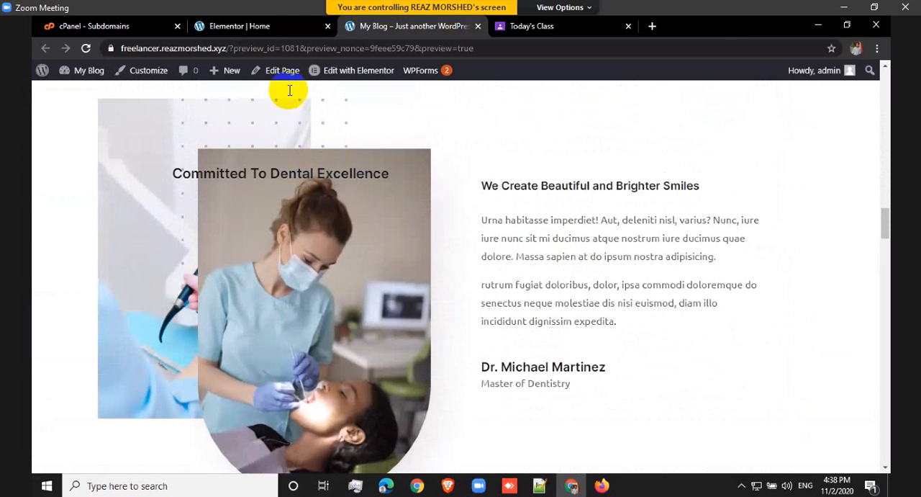
{"action": "scroll", "coordinate": [406, 270], "scroll_direction": "down", "scroll_amount": 5}
{"action": "scroll", "coordinate": [406, 273], "scroll_direction": "down", "scroll_amount": 9}
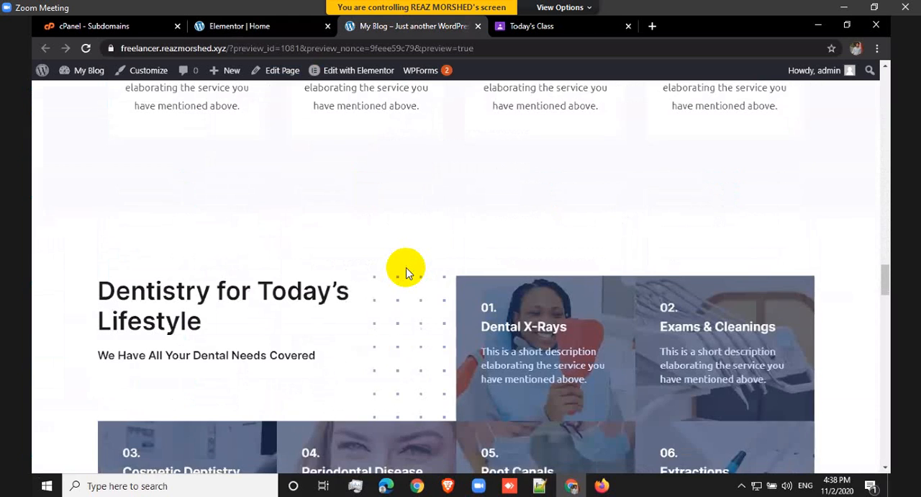
{"action": "scroll", "coordinate": [406, 272], "scroll_direction": "down", "scroll_amount": 15}
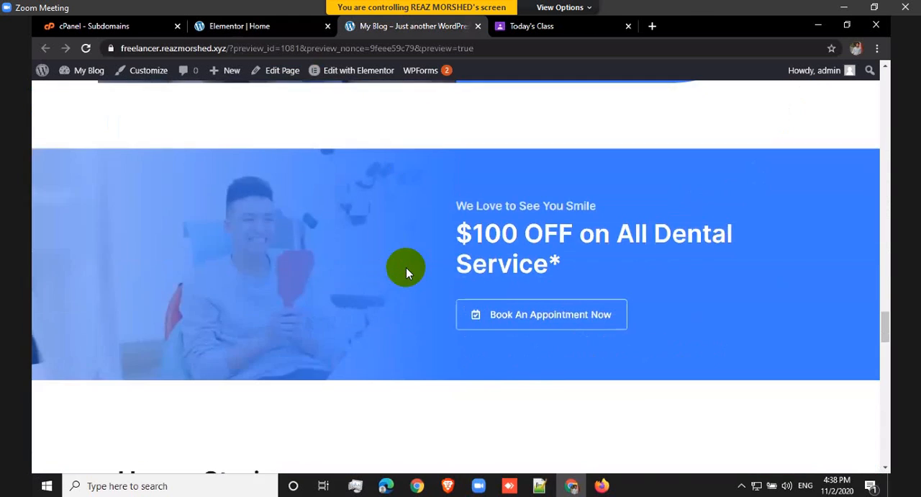
{"action": "scroll", "coordinate": [406, 272], "scroll_direction": "down", "scroll_amount": 10}
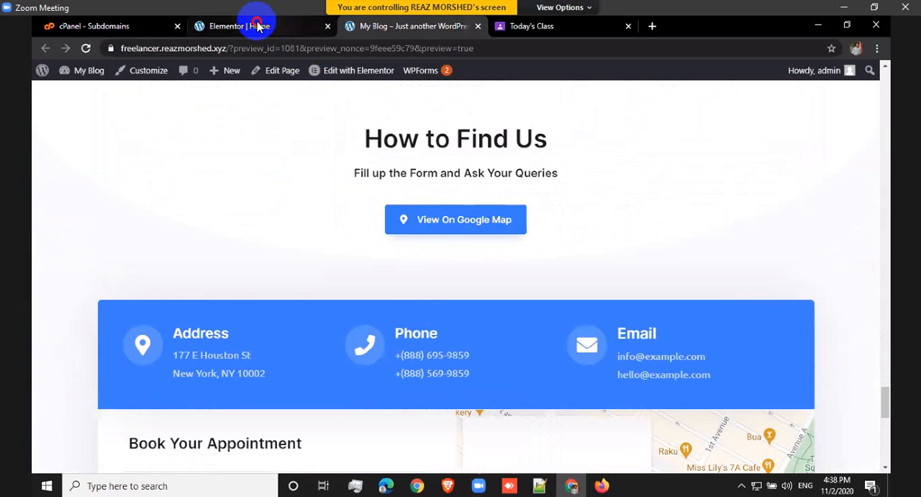
Step: Return to the Elementor editor and insert a section with two equal columns above Complete Care on Your Schedule
{"action": "left_click", "coordinate": [259, 26]}
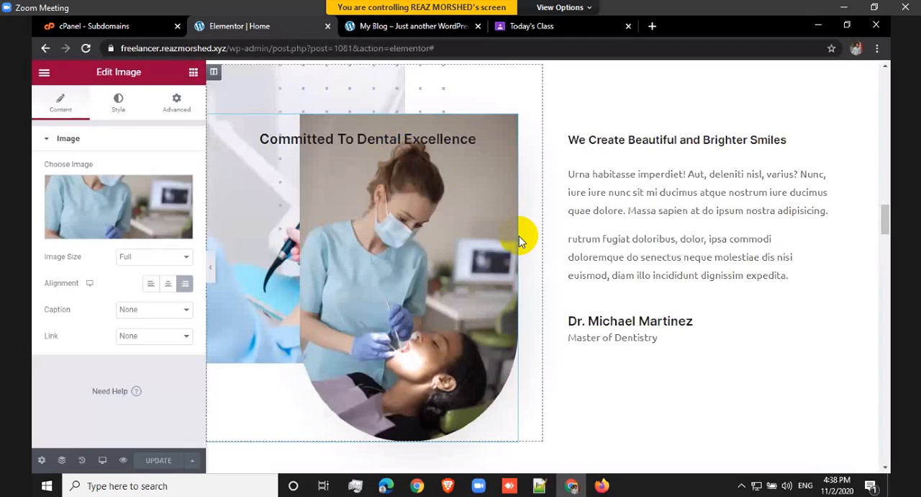
{"action": "scroll", "coordinate": [519, 235], "scroll_direction": "down", "scroll_amount": 2}
{"action": "scroll", "coordinate": [527, 331], "scroll_direction": "down", "scroll_amount": 2}
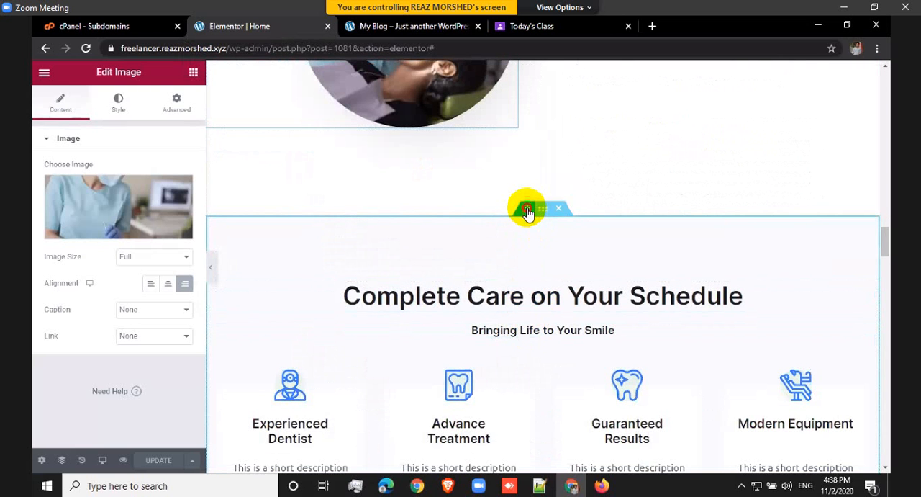
{"action": "left_click", "coordinate": [527, 210]}
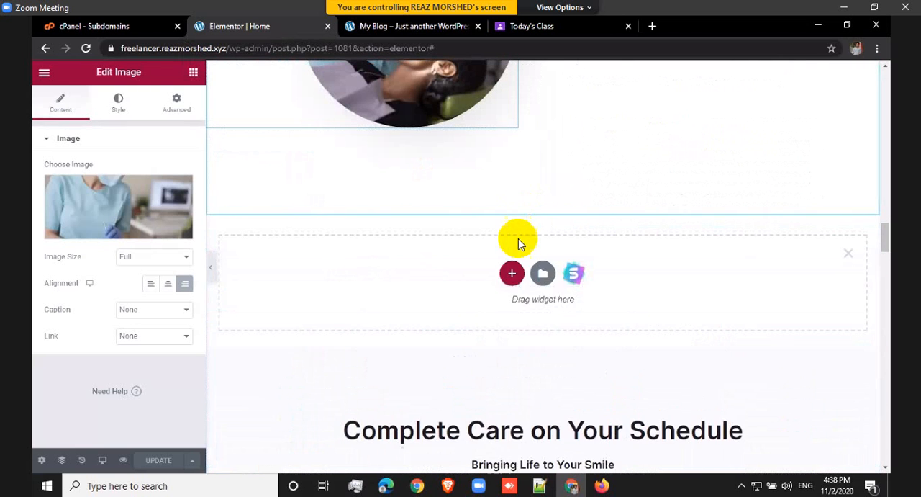
{"action": "left_click", "coordinate": [513, 274]}
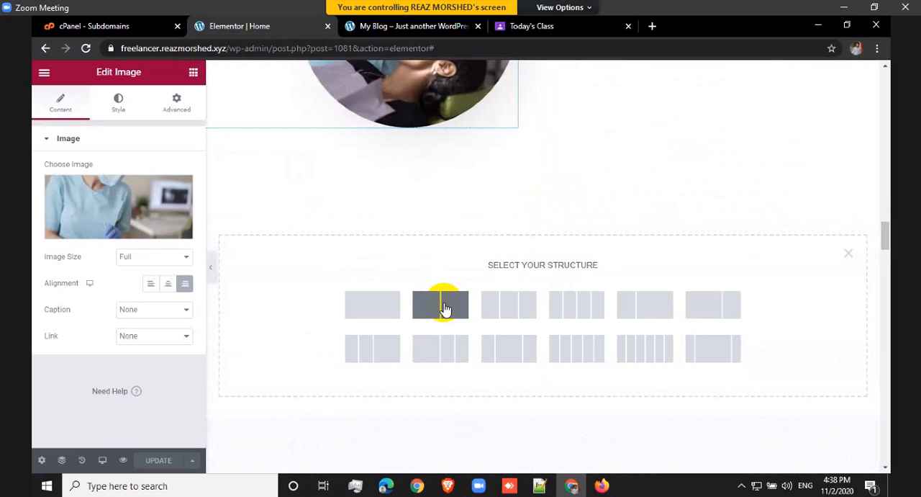
{"action": "left_click", "coordinate": [445, 303]}
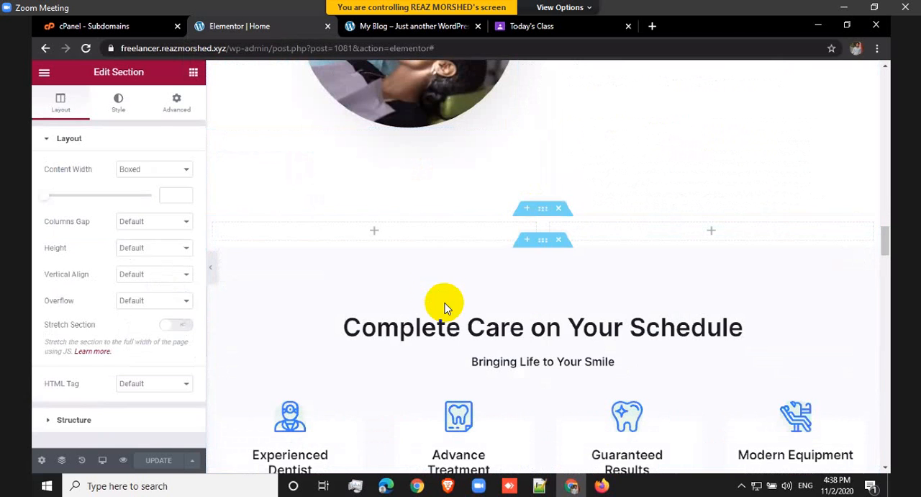
Step: Add a Counter widget to the first column of the new two-column section
{"action": "left_click", "coordinate": [193, 75]}
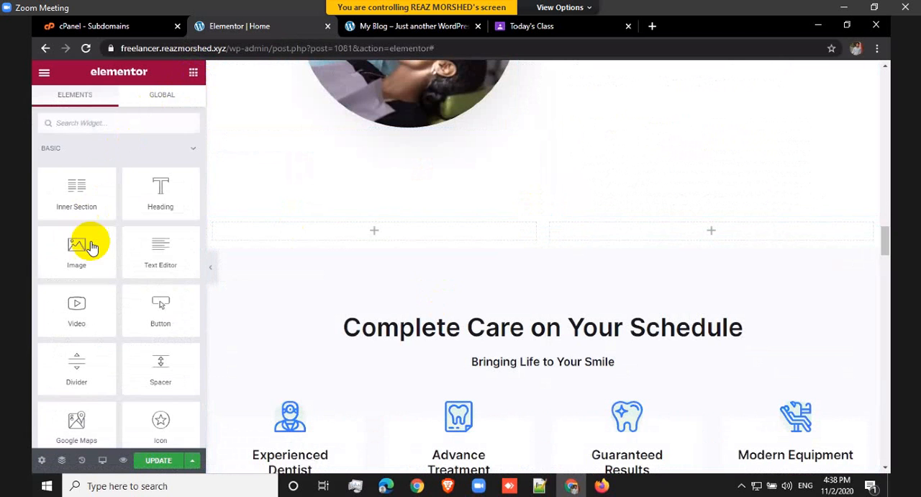
{"action": "scroll", "coordinate": [100, 257], "scroll_direction": "down", "scroll_amount": 3}
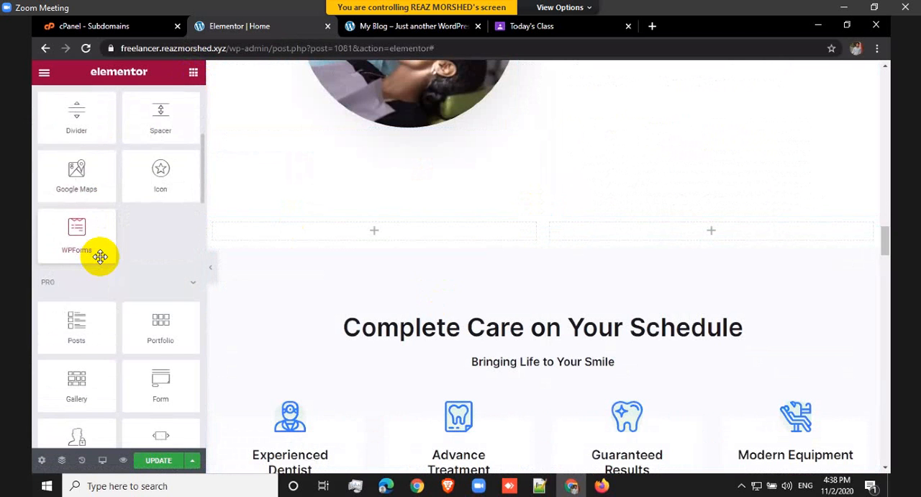
{"action": "scroll", "coordinate": [100, 257], "scroll_direction": "down", "scroll_amount": 3}
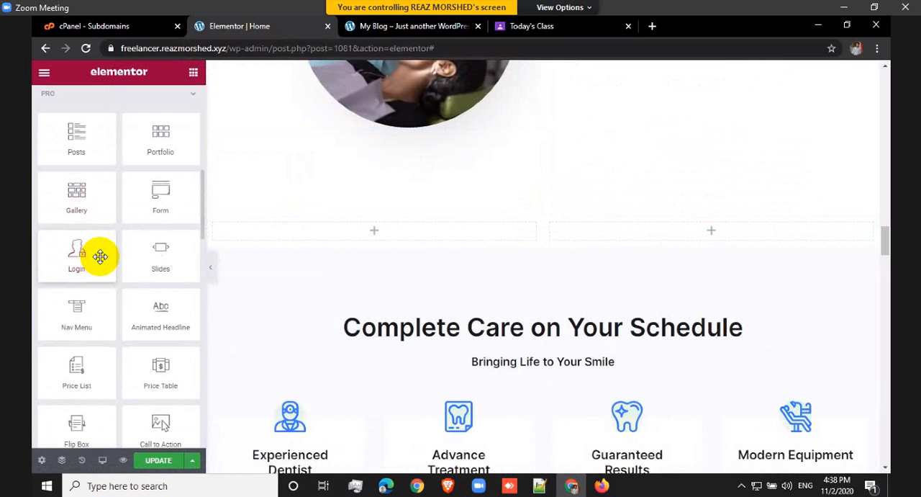
{"action": "scroll", "coordinate": [100, 257], "scroll_direction": "down", "scroll_amount": 2}
{"action": "scroll", "coordinate": [100, 257], "scroll_direction": "down", "scroll_amount": 1}
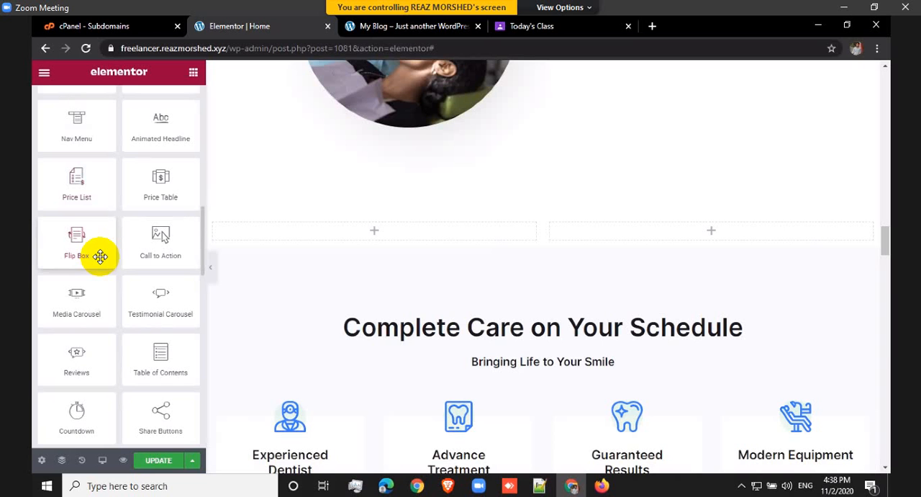
{"action": "scroll", "coordinate": [100, 257], "scroll_direction": "down", "scroll_amount": 2}
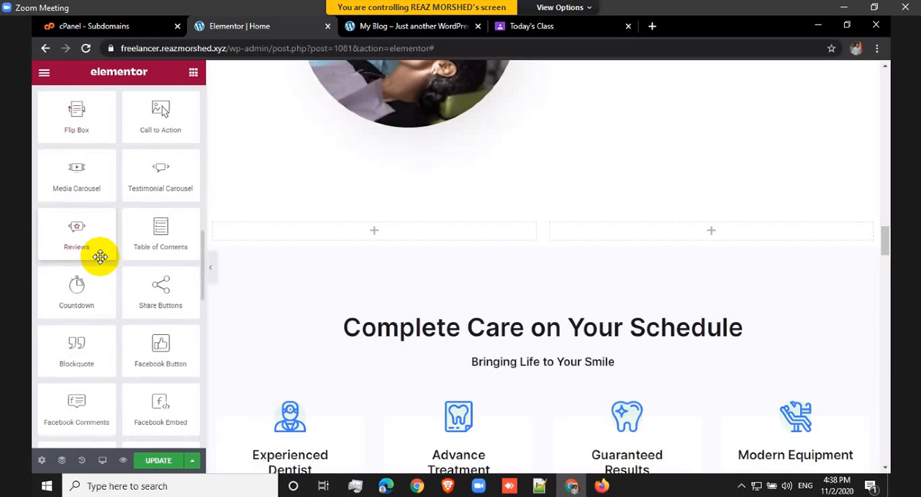
{"action": "scroll", "coordinate": [100, 257], "scroll_direction": "down", "scroll_amount": 4}
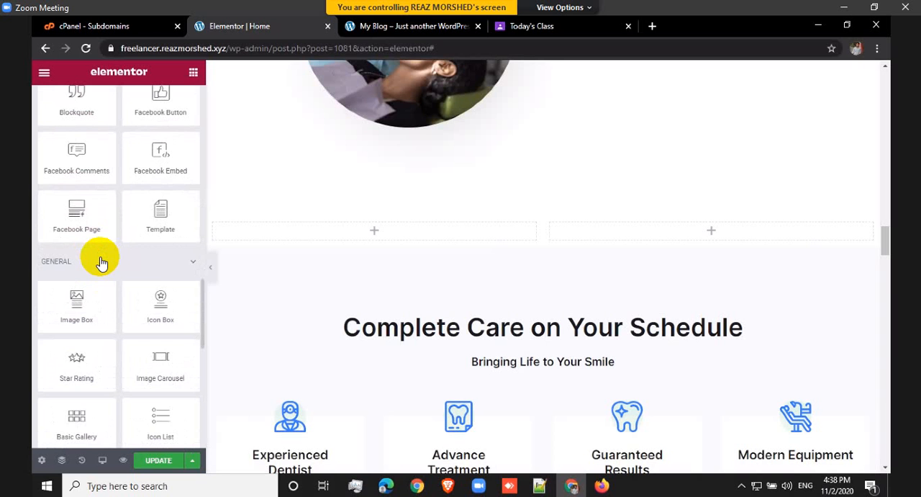
{"action": "scroll", "coordinate": [102, 263], "scroll_direction": "down", "scroll_amount": 1}
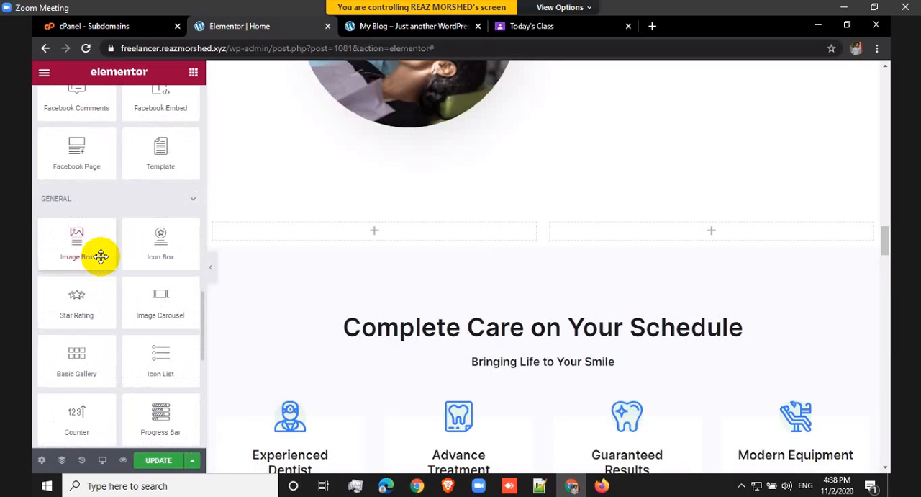
{"action": "scroll", "coordinate": [100, 257], "scroll_direction": "down", "scroll_amount": 1}
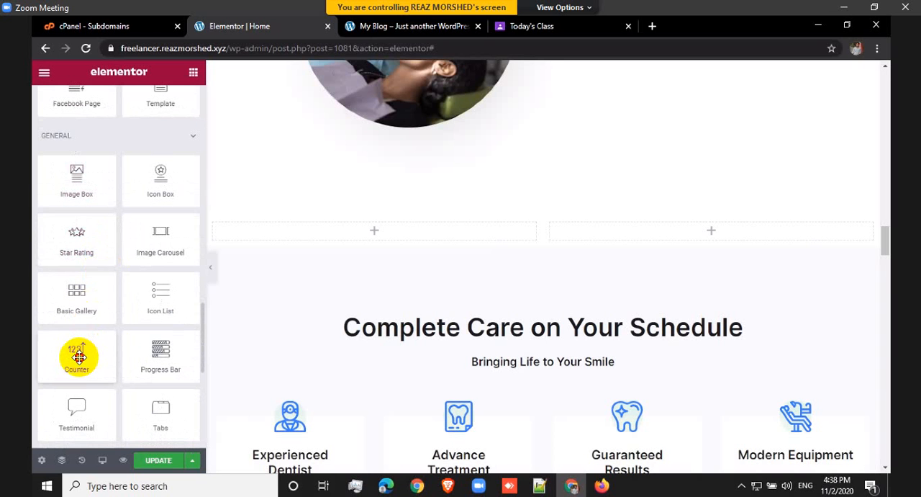
{"action": "left_click_drag", "start_coordinate": [78, 357], "coordinate": [335, 230]}
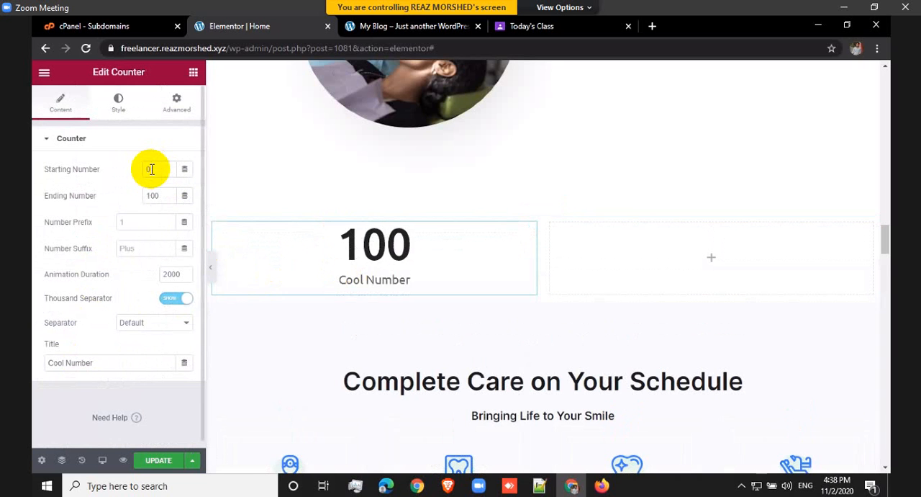
Step: Set the counter's ending number to 10, leave its prefix empty, and give it the suffix + and the title Project
{"action": "left_click_drag", "start_coordinate": [161, 197], "coordinate": [138, 195]}
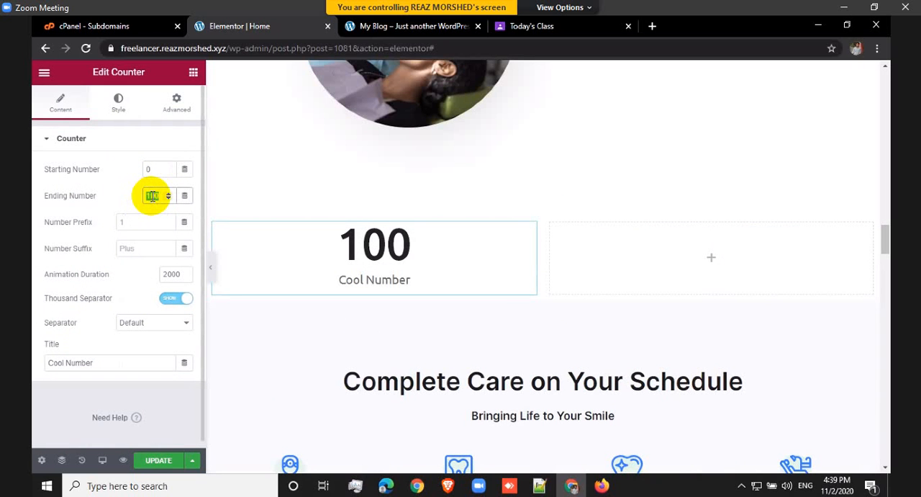
{"action": "type", "text": "10"}
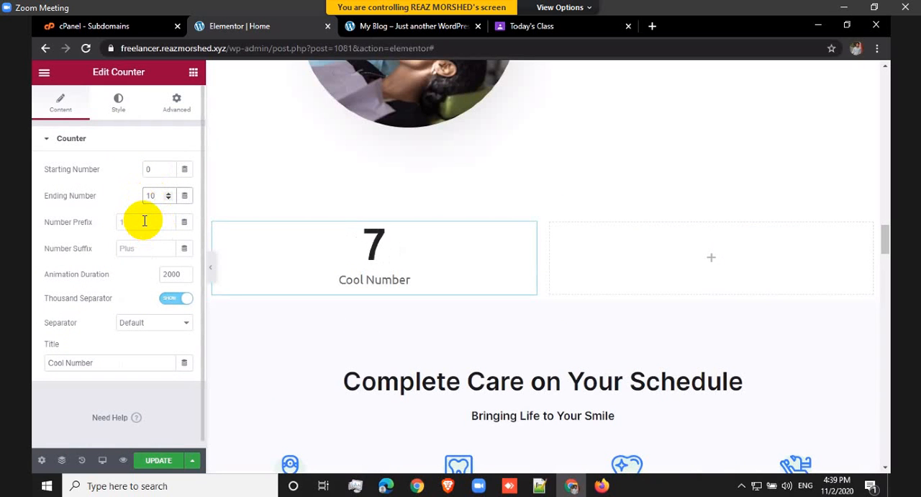
{"action": "left_click", "coordinate": [144, 221]}
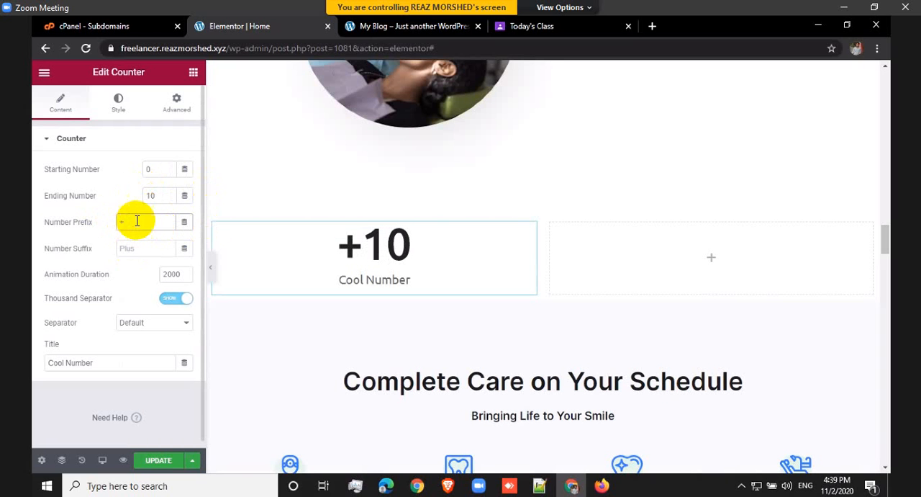
{"action": "key", "text": "BackSpace"}
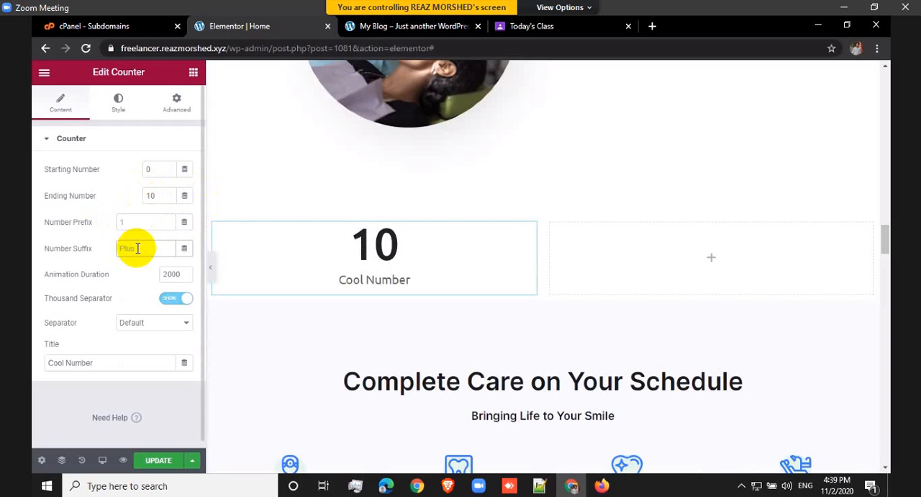
{"action": "left_click", "coordinate": [137, 248]}
{"action": "type", "text": "+"}
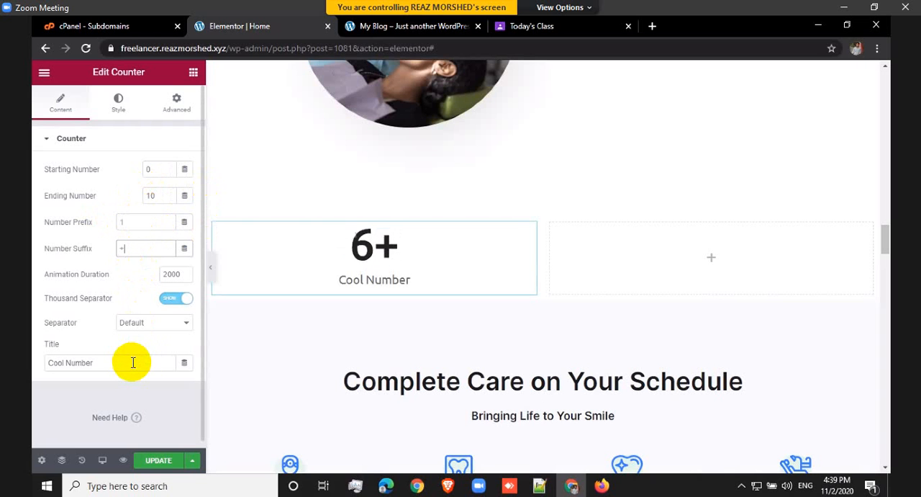
{"action": "triple_click", "coordinate": [133, 362]}
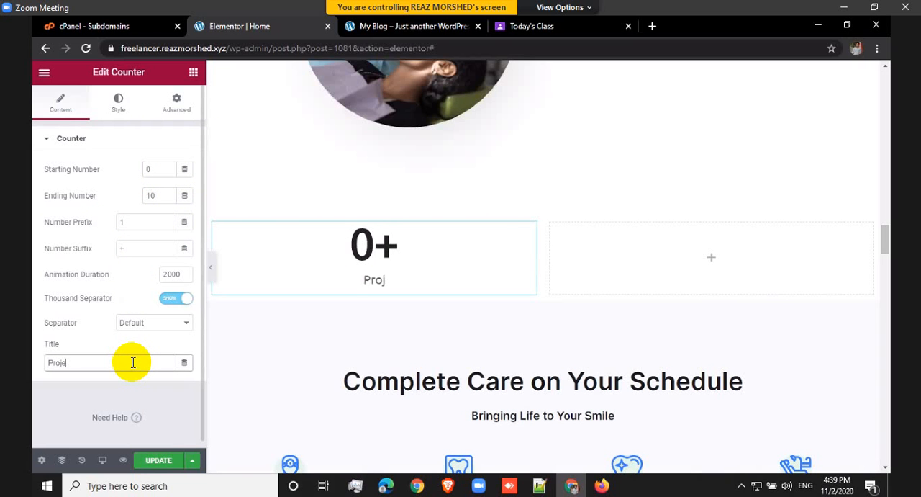
{"action": "type", "text": "Project"}
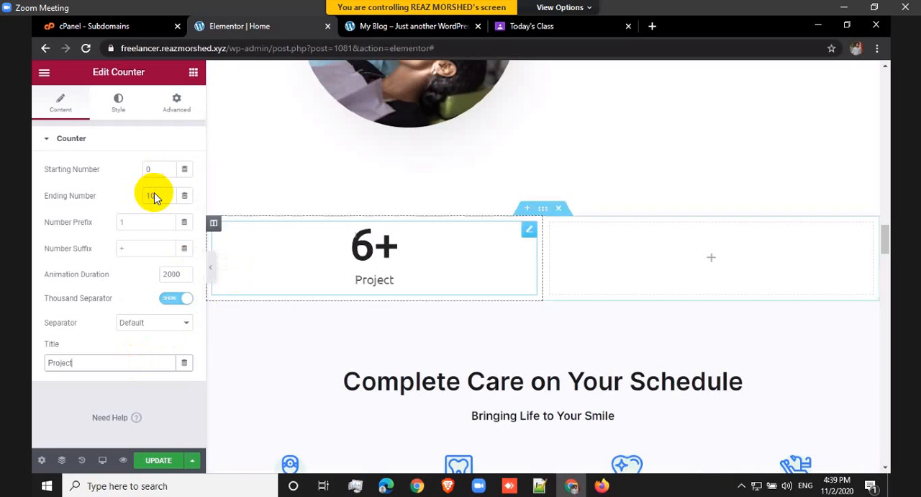
Step: Duplicate the Project counter and delete the empty second column of its section
{"action": "right_click", "coordinate": [530, 232]}
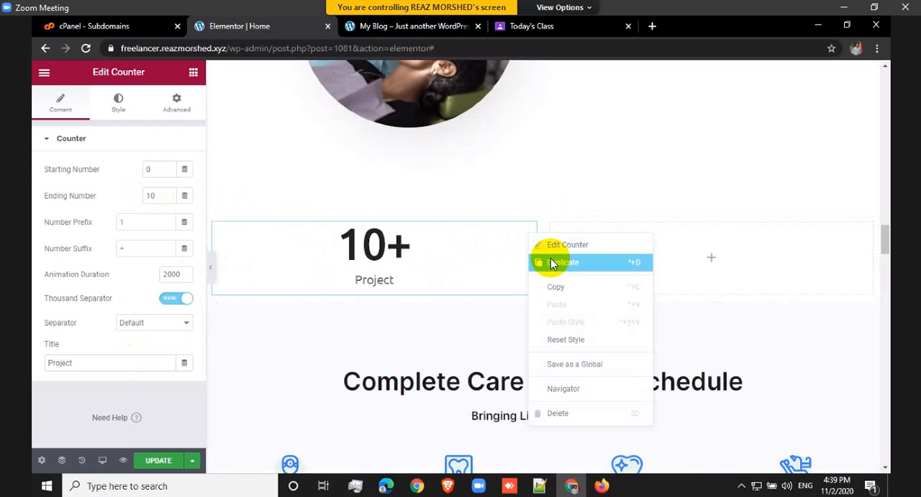
{"action": "left_click", "coordinate": [553, 263]}
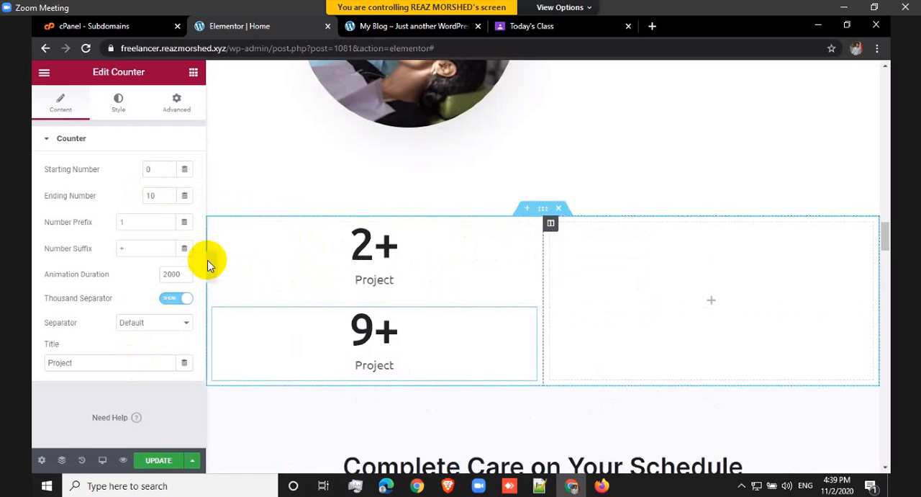
{"action": "right_click", "coordinate": [550, 227]}
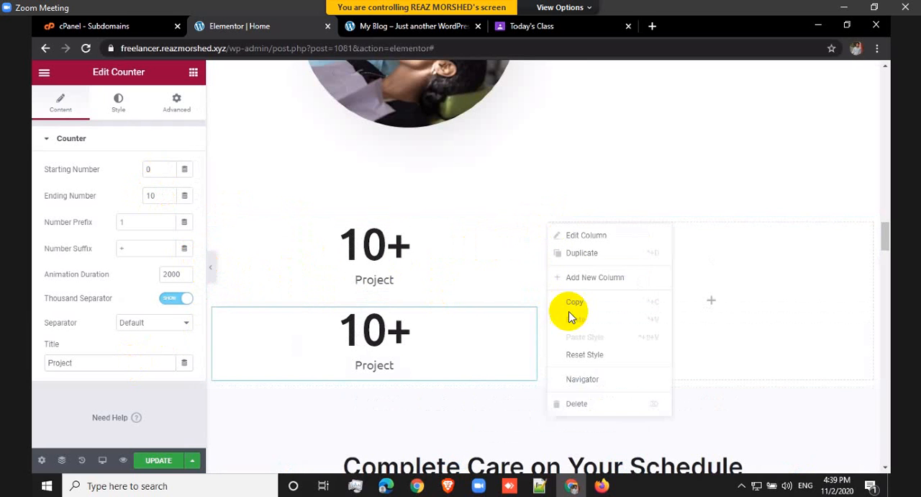
{"action": "left_click", "coordinate": [584, 405]}
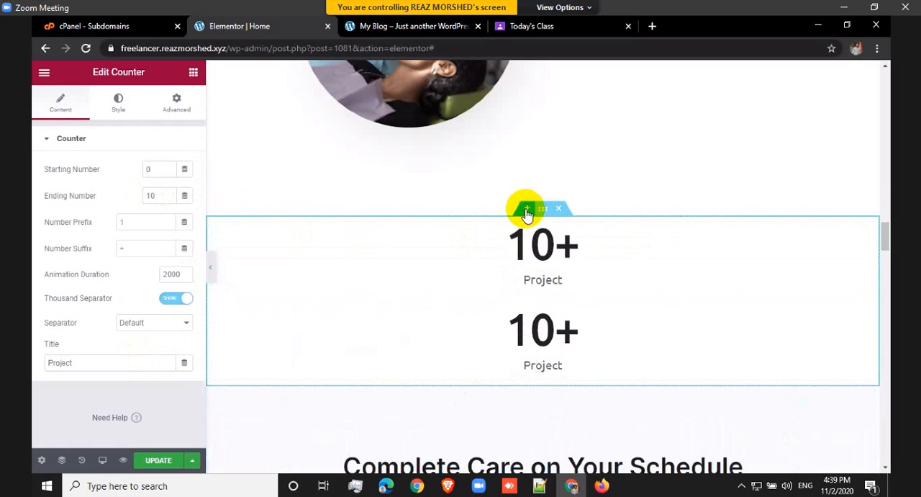
Step: Insert a section with four equal columns directly above the section holding the two Project counters
{"action": "left_click", "coordinate": [527, 210]}
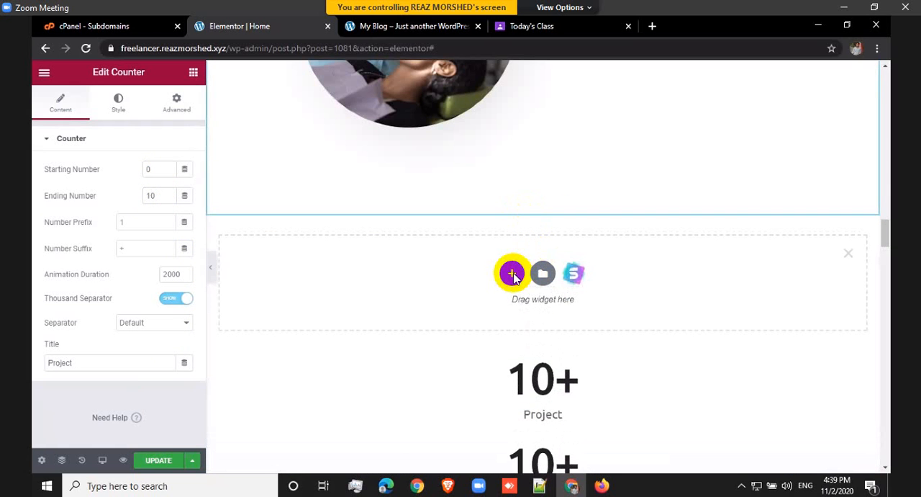
{"action": "left_click", "coordinate": [512, 275]}
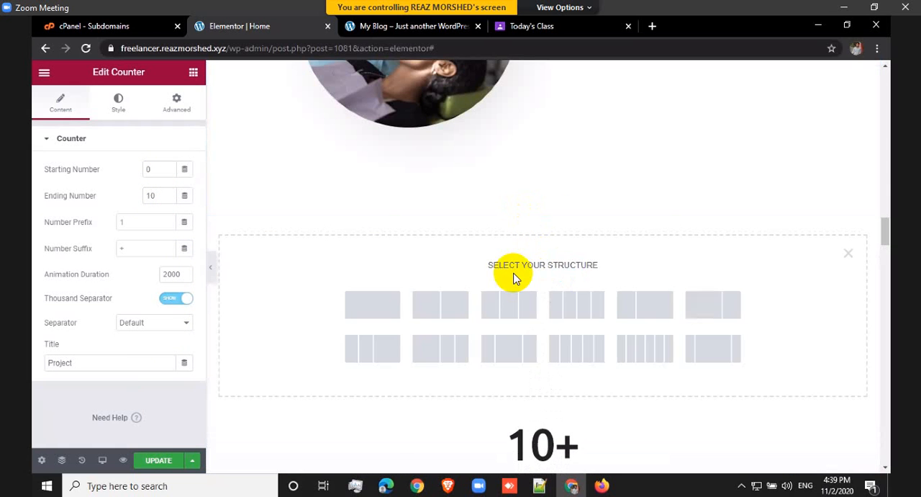
{"action": "left_click", "coordinate": [594, 305]}
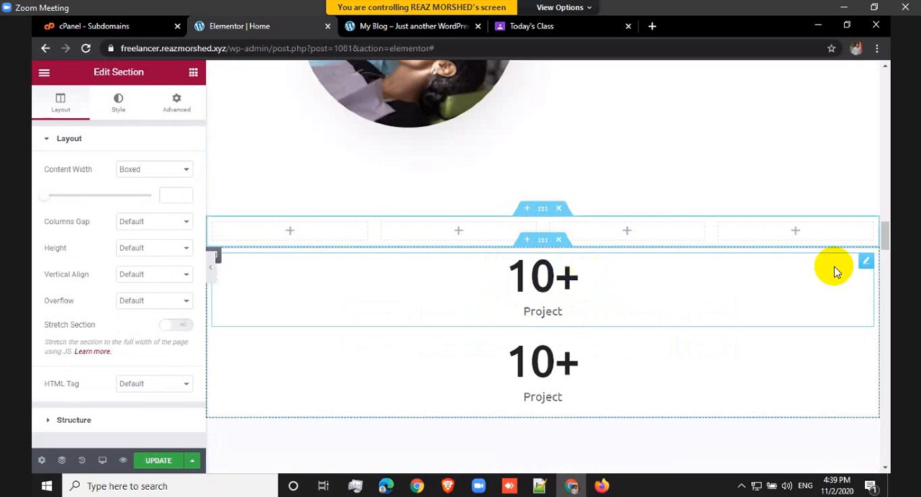
Step: Move the upper Project counter into the first column of the four-column section and delete the old counter section
{"action": "left_click_drag", "start_coordinate": [860, 265], "coordinate": [284, 227]}
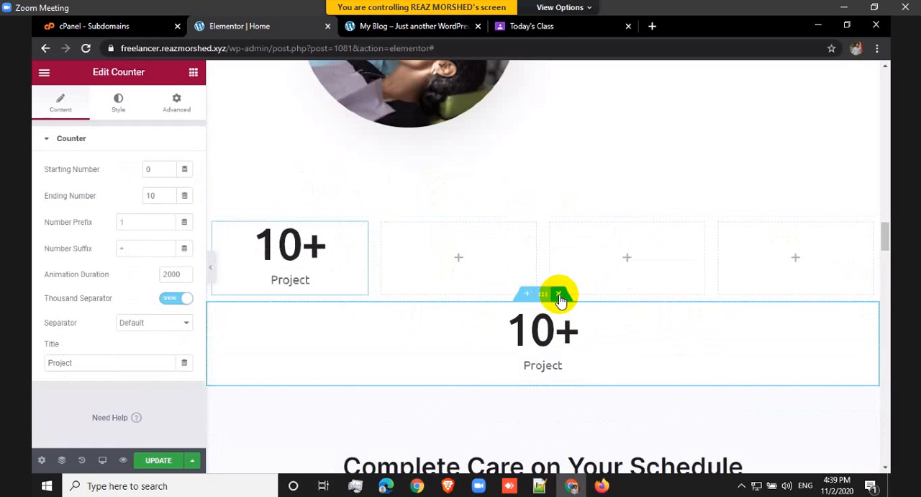
{"action": "left_click", "coordinate": [561, 298]}
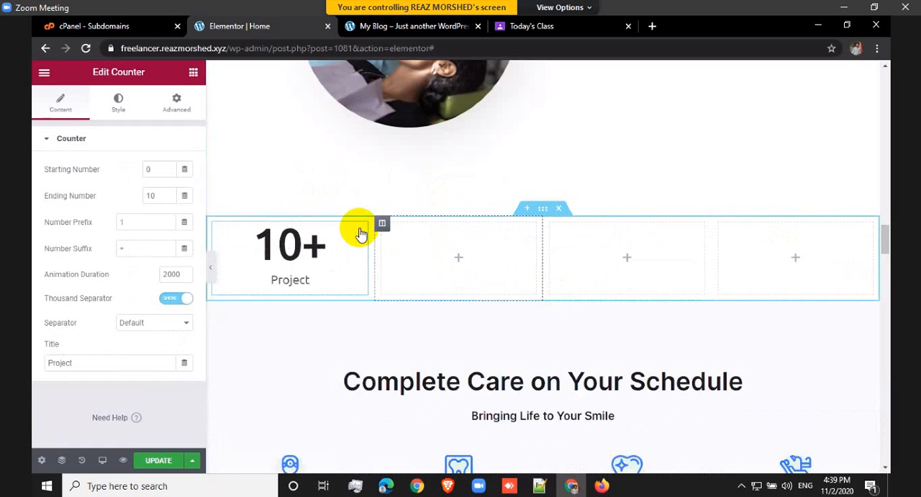
Step: Duplicate the column holding the Project counter three times so the section has four counter columns
{"action": "right_click", "coordinate": [218, 223]}
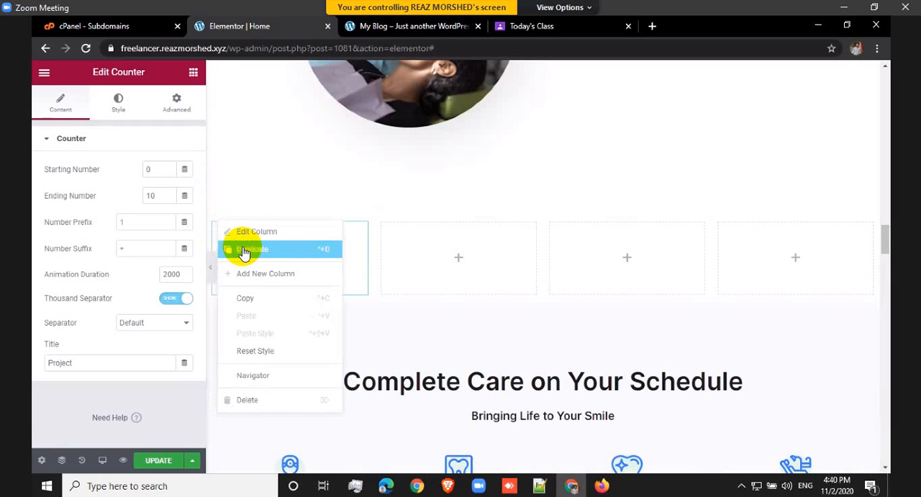
{"action": "left_click", "coordinate": [244, 248]}
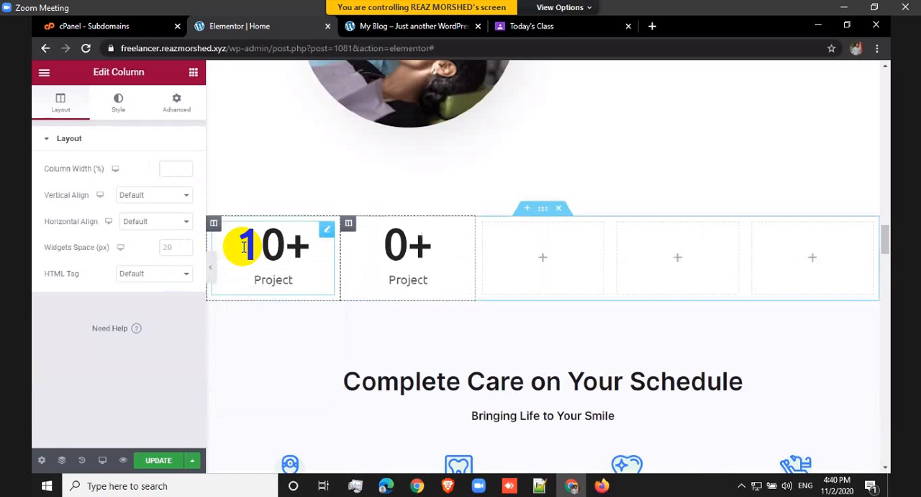
{"action": "right_click", "coordinate": [348, 225]}
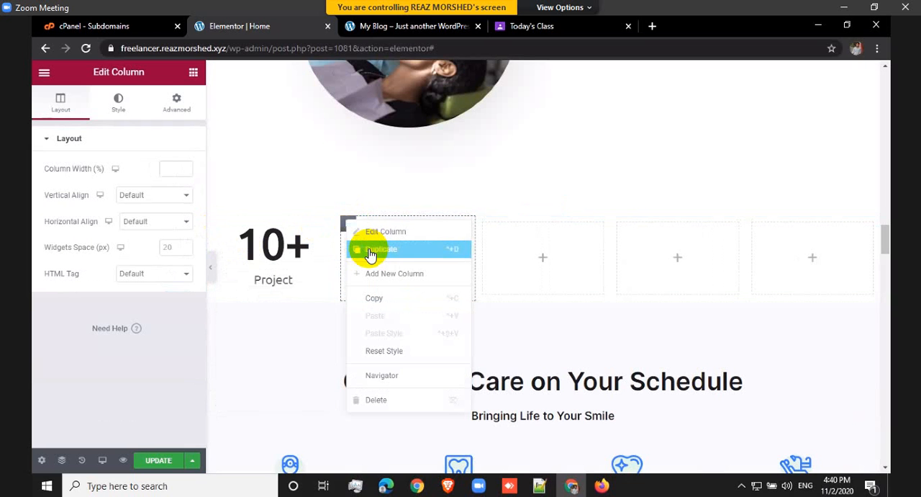
{"action": "left_click", "coordinate": [370, 254]}
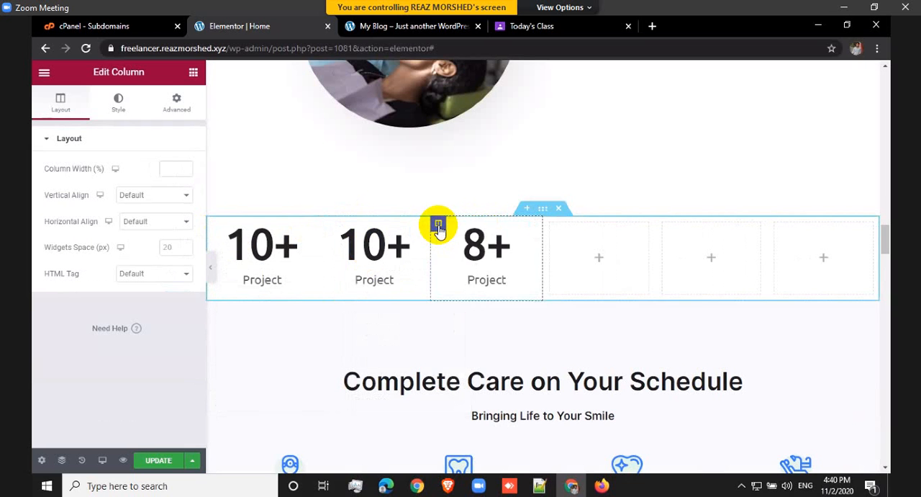
{"action": "right_click", "coordinate": [439, 227]}
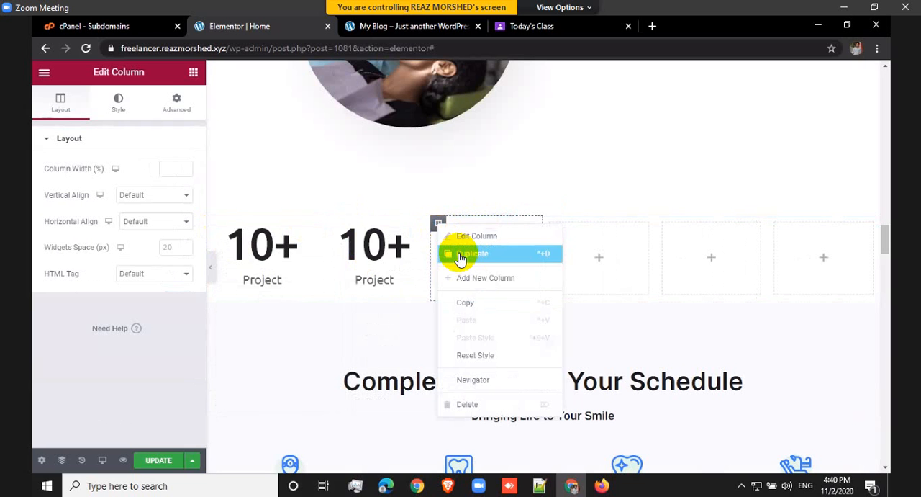
{"action": "left_click", "coordinate": [461, 256]}
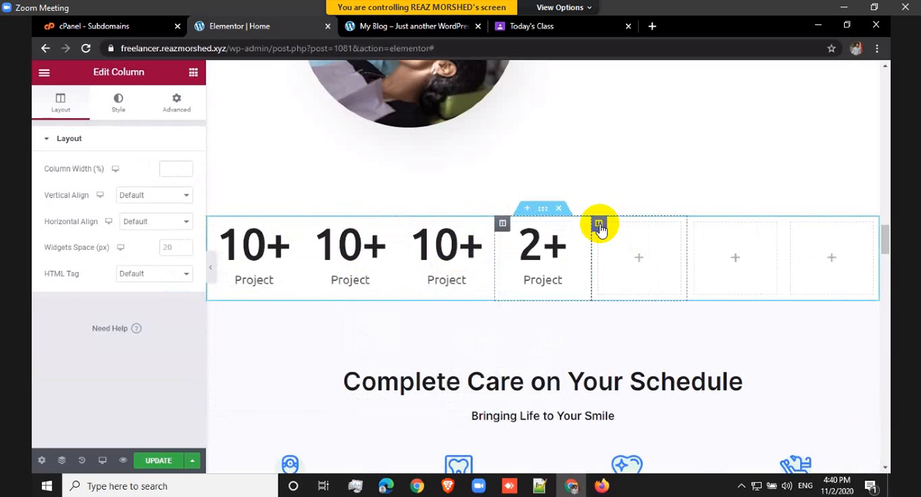
Step: Delete the three empty columns beside the four Project counters
{"action": "right_click", "coordinate": [600, 225]}
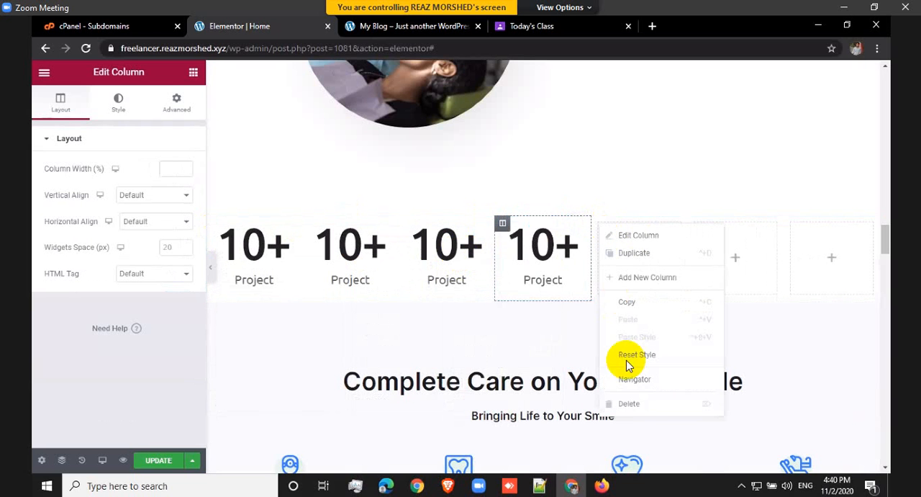
{"action": "left_click", "coordinate": [631, 404]}
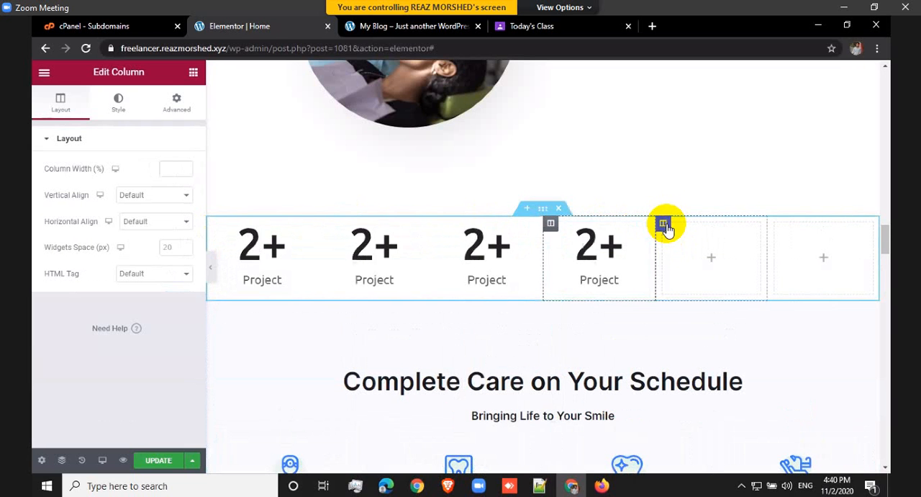
{"action": "right_click", "coordinate": [662, 224]}
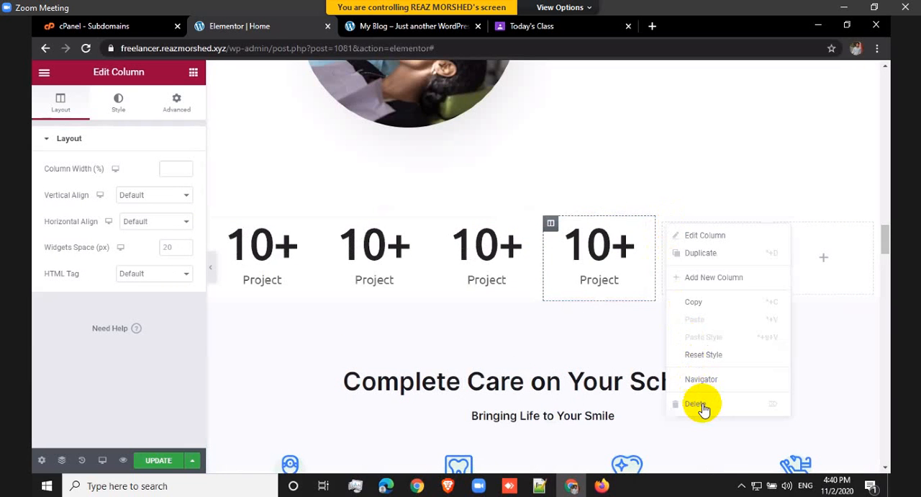
{"action": "left_click", "coordinate": [728, 250]}
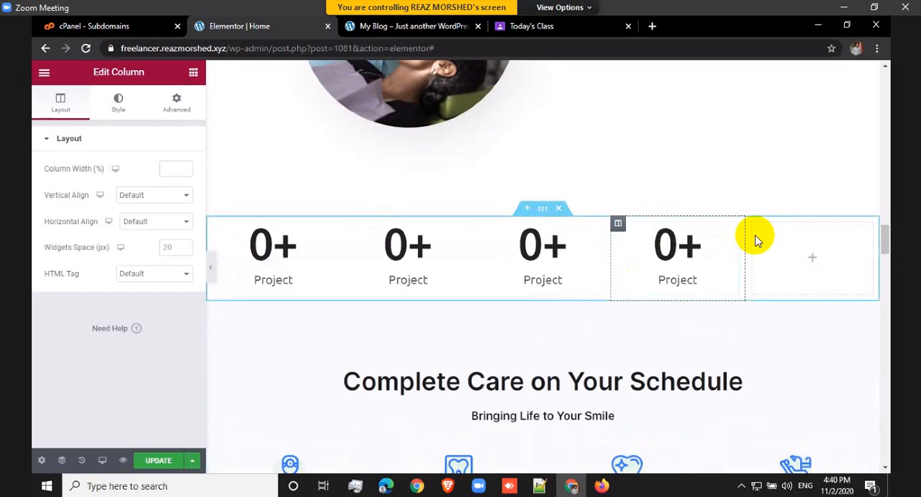
{"action": "right_click", "coordinate": [754, 224]}
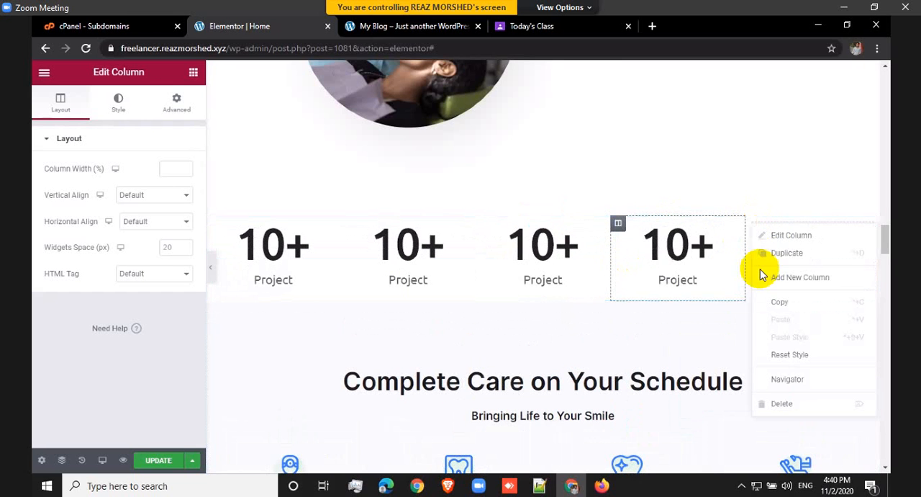
{"action": "left_click", "coordinate": [783, 404]}
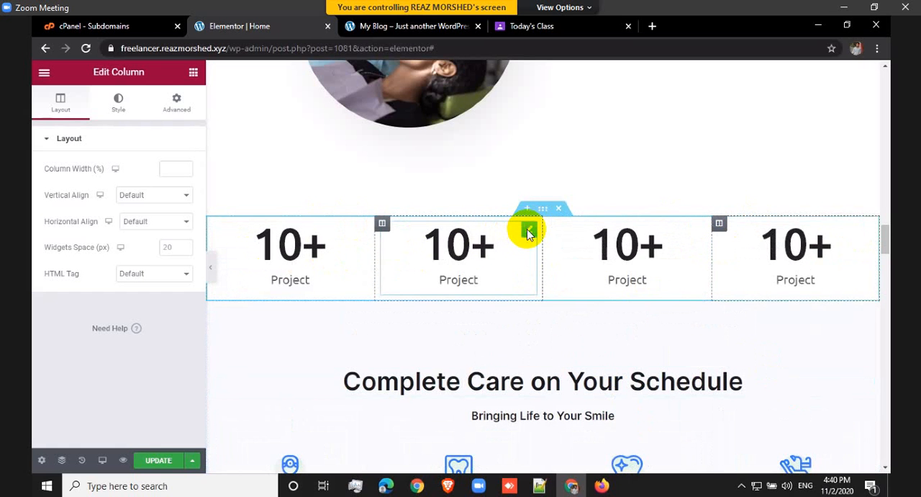
Step: Set the second counter's ending number to 100 and update the page
{"action": "left_click", "coordinate": [528, 231]}
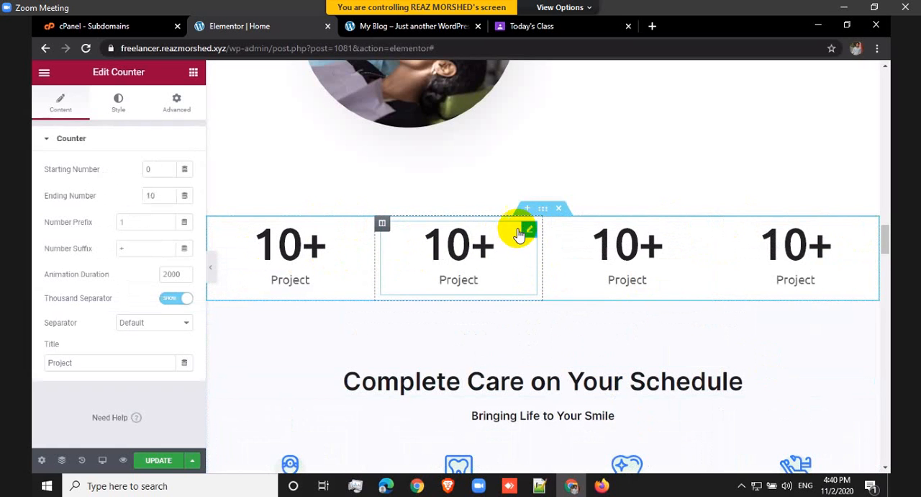
{"action": "left_click", "coordinate": [160, 196]}
{"action": "type", "text": "0"}
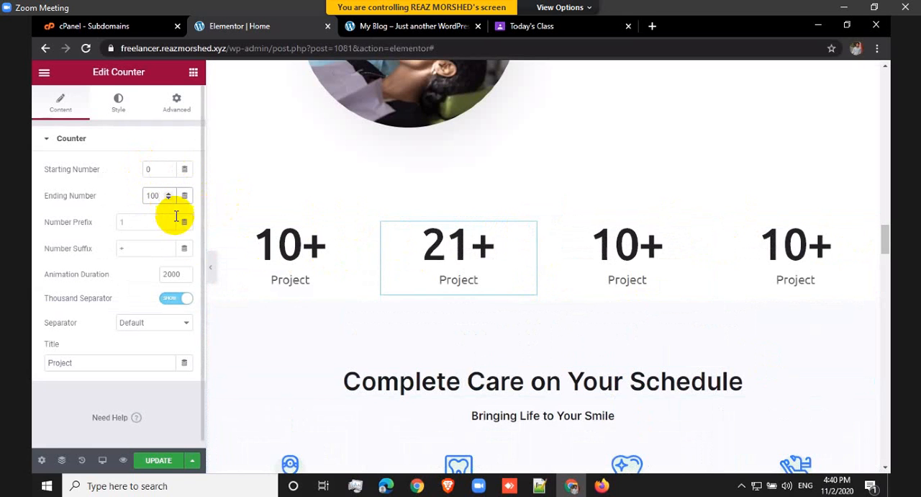
{"action": "left_click", "coordinate": [160, 464]}
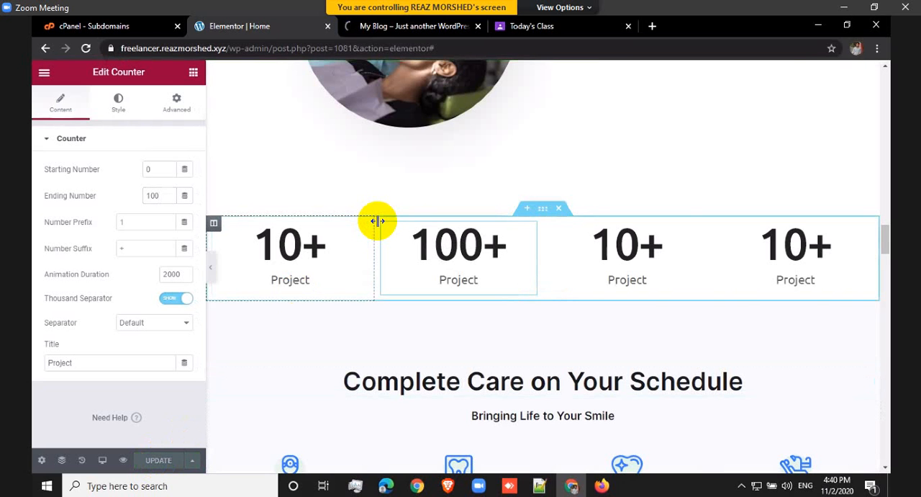
Step: Switch to the page preview and examine the counter row above Complete Care and the My Skills progress bars
{"action": "left_click", "coordinate": [424, 24]}
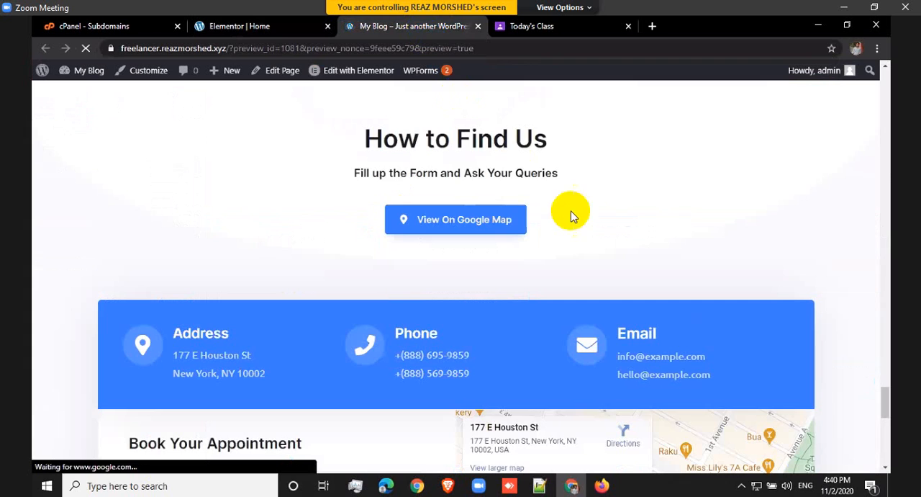
{"action": "scroll", "coordinate": [606, 232], "scroll_direction": "down", "scroll_amount": 10}
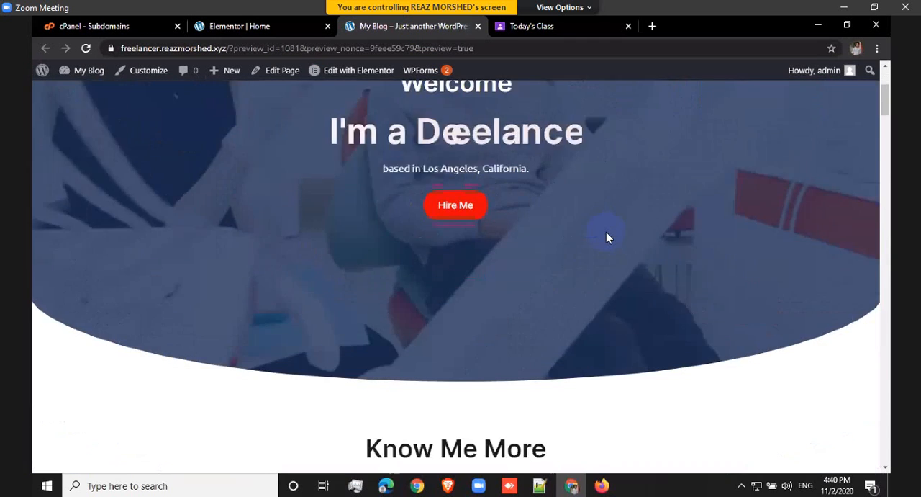
{"action": "scroll", "coordinate": [606, 232], "scroll_direction": "down", "scroll_amount": 15}
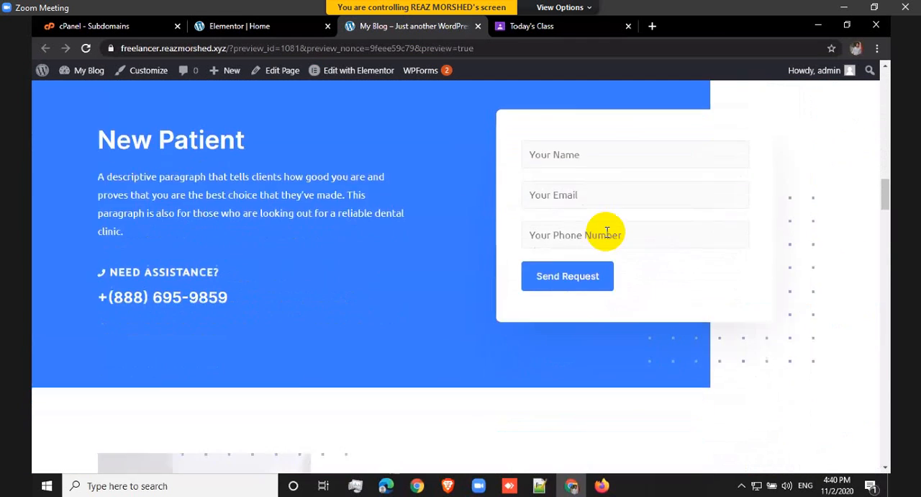
{"action": "scroll", "coordinate": [606, 231], "scroll_direction": "down", "scroll_amount": 6}
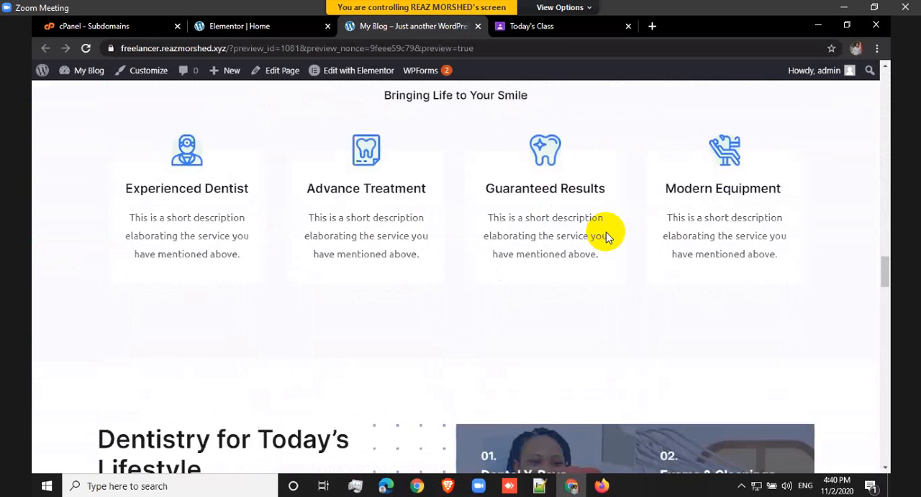
{"action": "scroll", "coordinate": [606, 232], "scroll_direction": "up", "scroll_amount": 5}
{"action": "scroll", "coordinate": [606, 232], "scroll_direction": "up", "scroll_amount": 2}
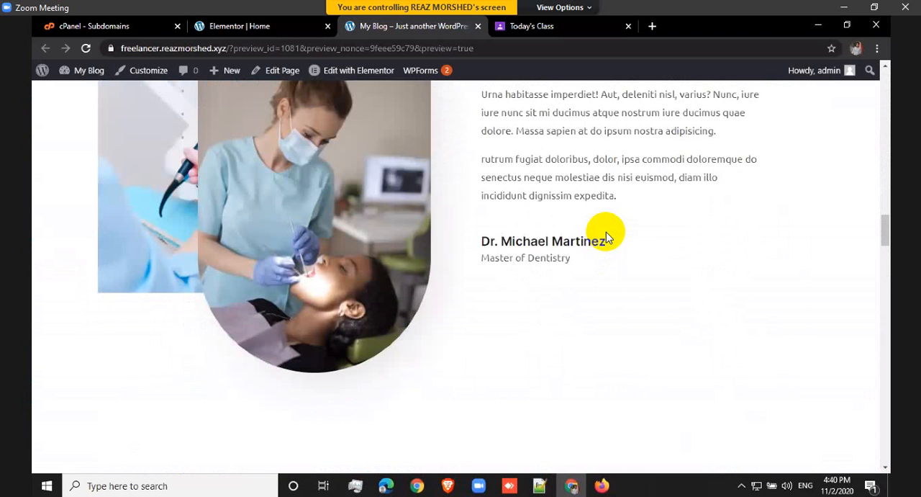
{"action": "scroll", "coordinate": [607, 232], "scroll_direction": "up", "scroll_amount": 5}
{"action": "scroll", "coordinate": [606, 232], "scroll_direction": "down", "scroll_amount": 2}
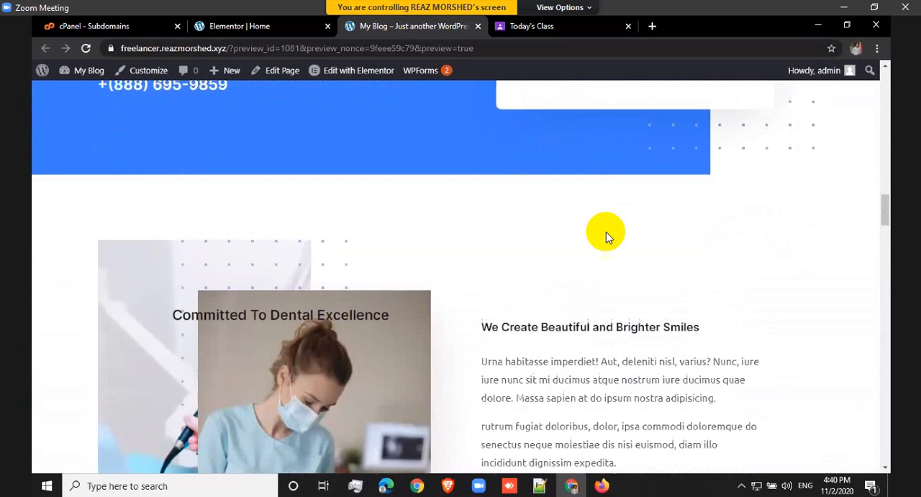
{"action": "scroll", "coordinate": [606, 232], "scroll_direction": "down", "scroll_amount": 6}
{"action": "scroll", "coordinate": [606, 232], "scroll_direction": "down", "scroll_amount": 12}
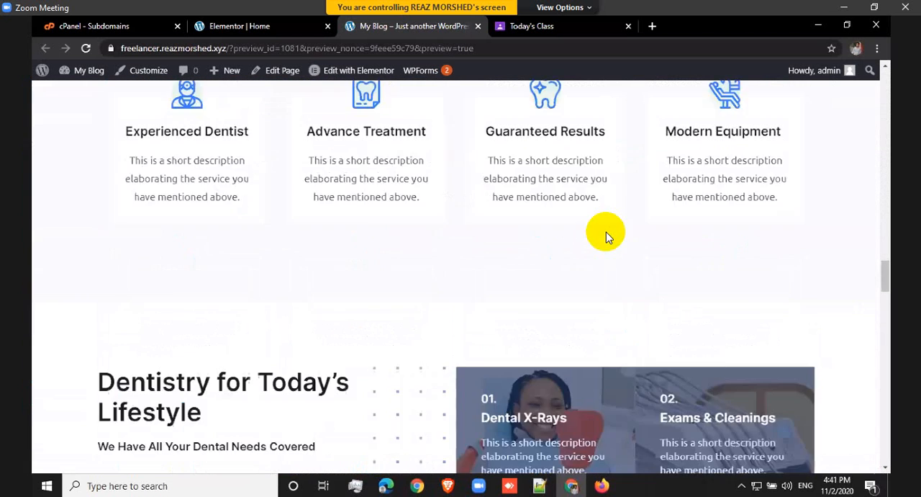
{"action": "scroll", "coordinate": [606, 231], "scroll_direction": "up", "scroll_amount": 3}
{"action": "scroll", "coordinate": [606, 232], "scroll_direction": "up", "scroll_amount": 3}
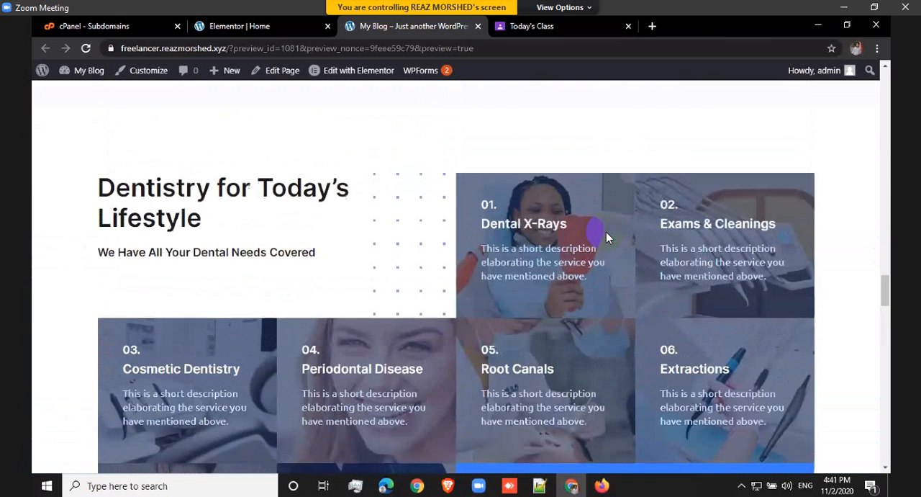
{"action": "scroll", "coordinate": [431, 232], "scroll_direction": "up", "scroll_amount": 2}
{"action": "scroll", "coordinate": [431, 232], "scroll_direction": "up", "scroll_amount": 4}
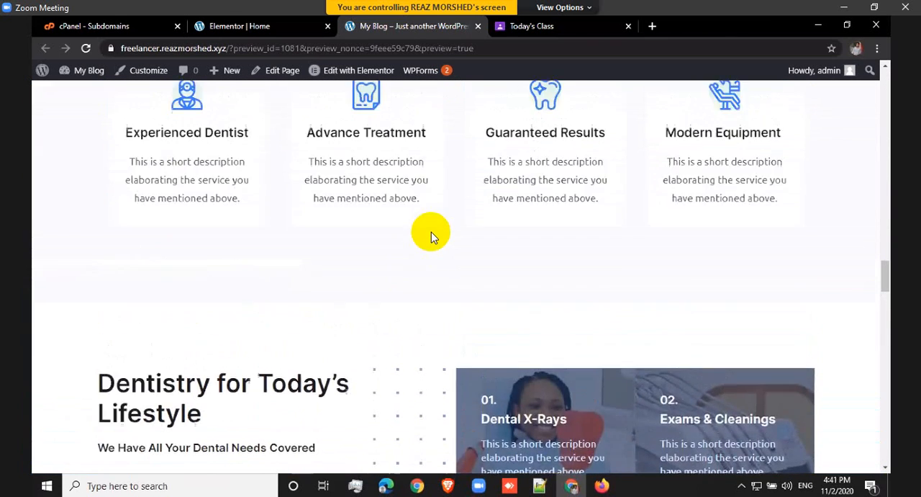
{"action": "scroll", "coordinate": [304, 216], "scroll_direction": "down", "scroll_amount": 1}
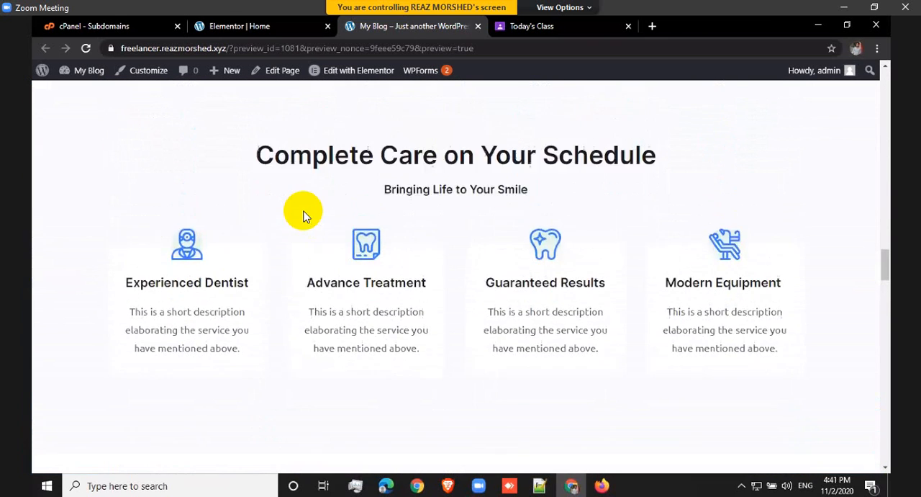
{"action": "scroll", "coordinate": [305, 211], "scroll_direction": "up", "scroll_amount": 3}
{"action": "scroll", "coordinate": [574, 249], "scroll_direction": "up", "scroll_amount": 10}
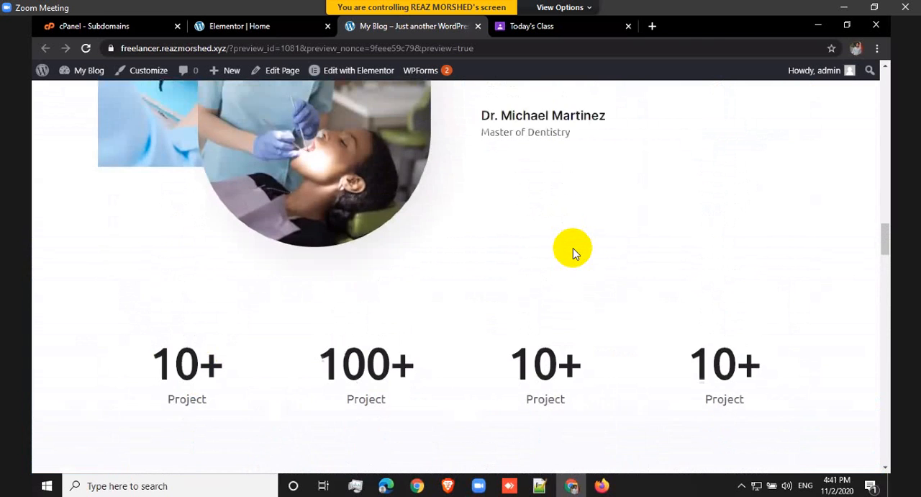
{"action": "scroll", "coordinate": [574, 247], "scroll_direction": "up", "scroll_amount": 10}
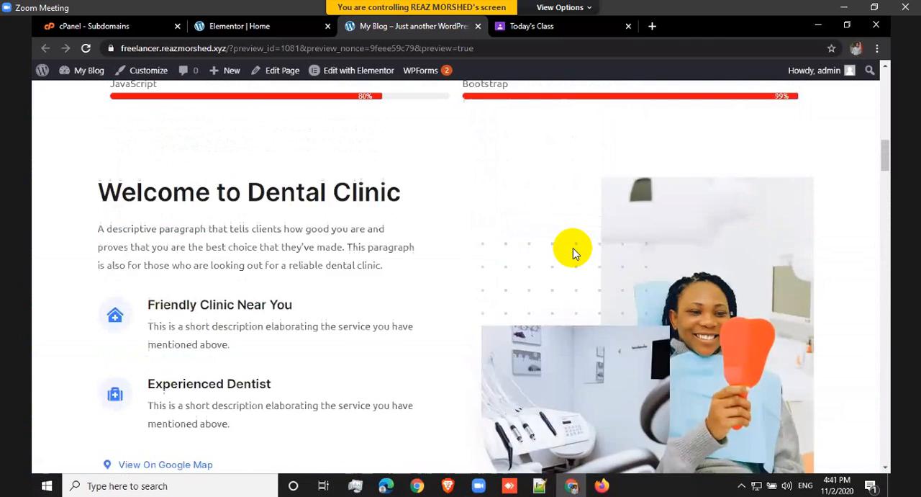
{"action": "scroll", "coordinate": [573, 248], "scroll_direction": "down", "scroll_amount": 5}
{"action": "scroll", "coordinate": [573, 248], "scroll_direction": "down", "scroll_amount": 1}
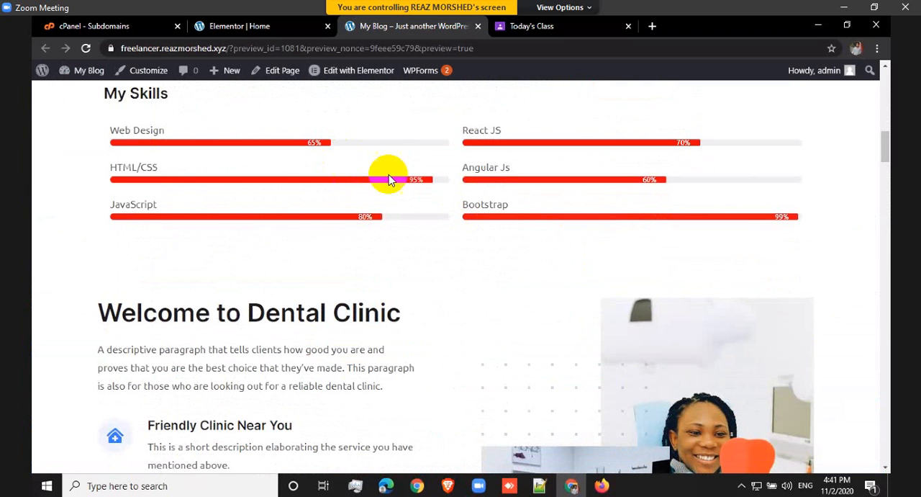
Step: Return to the Elementor editor and open the content settings of the Web Design progress bar under My Skills
{"action": "left_click", "coordinate": [226, 27]}
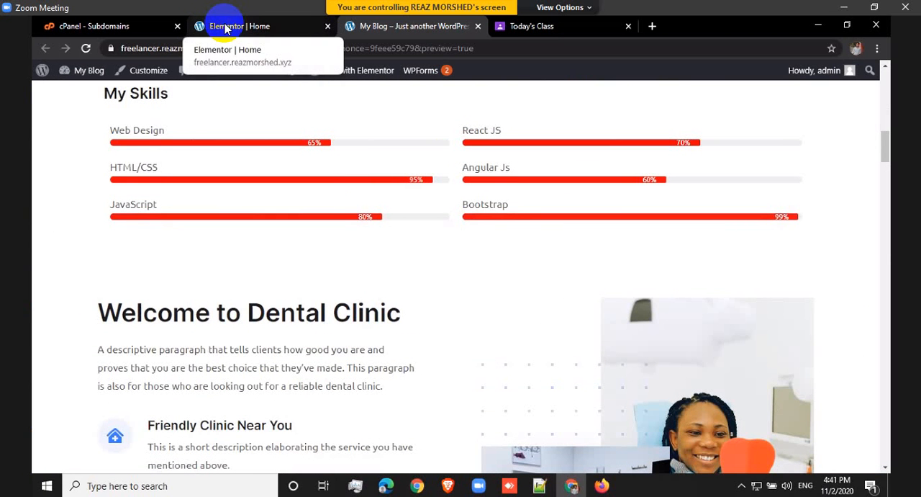
{"action": "left_click", "coordinate": [225, 27]}
{"action": "scroll", "coordinate": [565, 274], "scroll_direction": "up", "scroll_amount": 1}
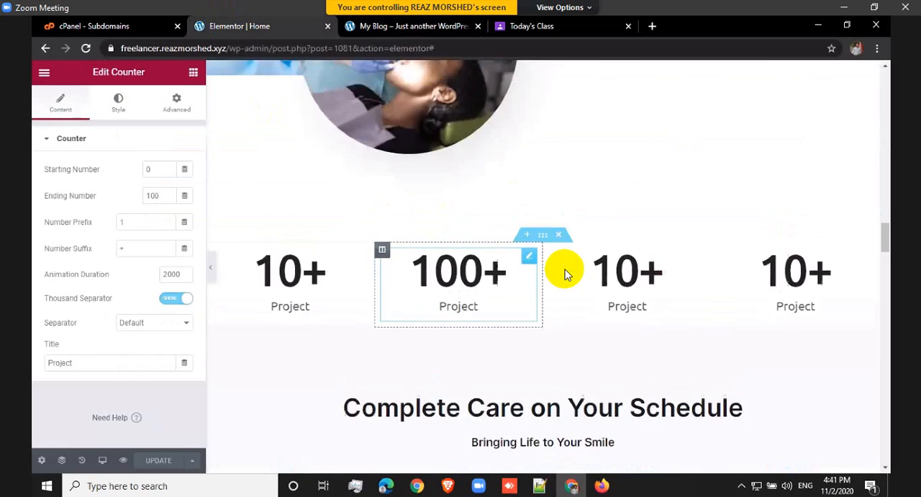
{"action": "scroll", "coordinate": [565, 273], "scroll_direction": "up", "scroll_amount": 10}
{"action": "scroll", "coordinate": [565, 273], "scroll_direction": "up", "scroll_amount": 10}
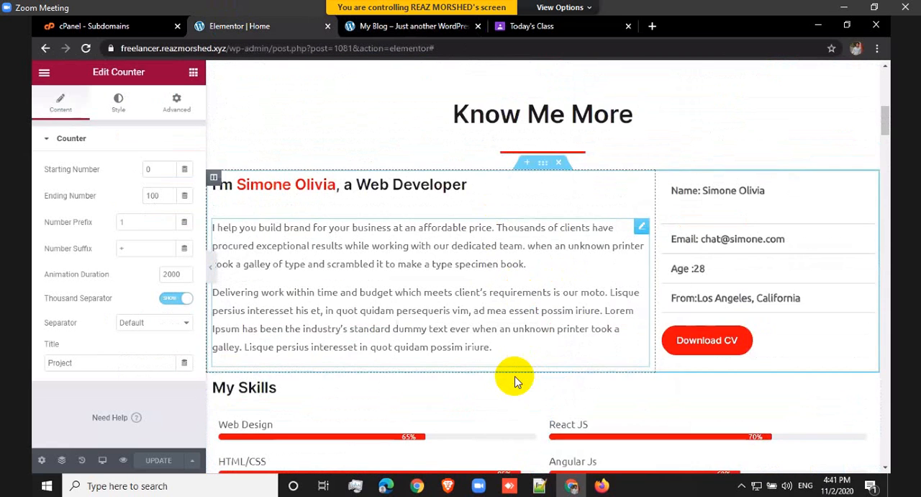
{"action": "scroll", "coordinate": [514, 377], "scroll_direction": "down", "scroll_amount": 2}
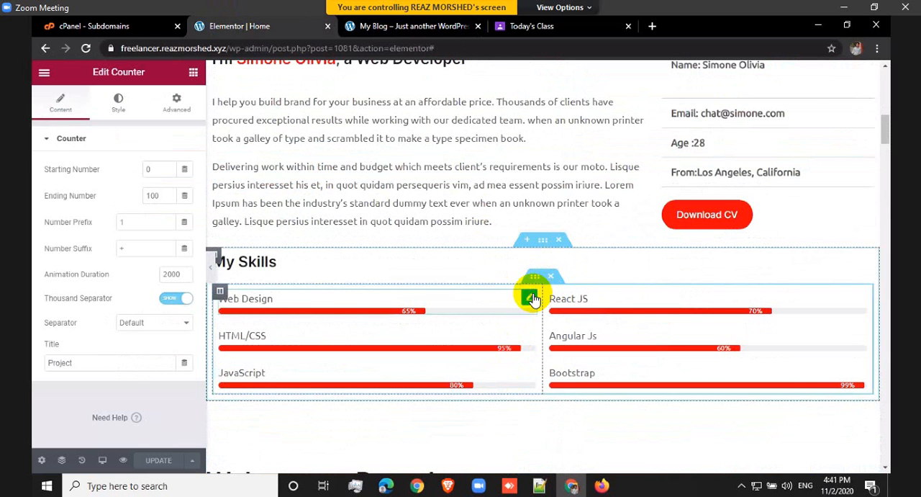
{"action": "left_click", "coordinate": [530, 297]}
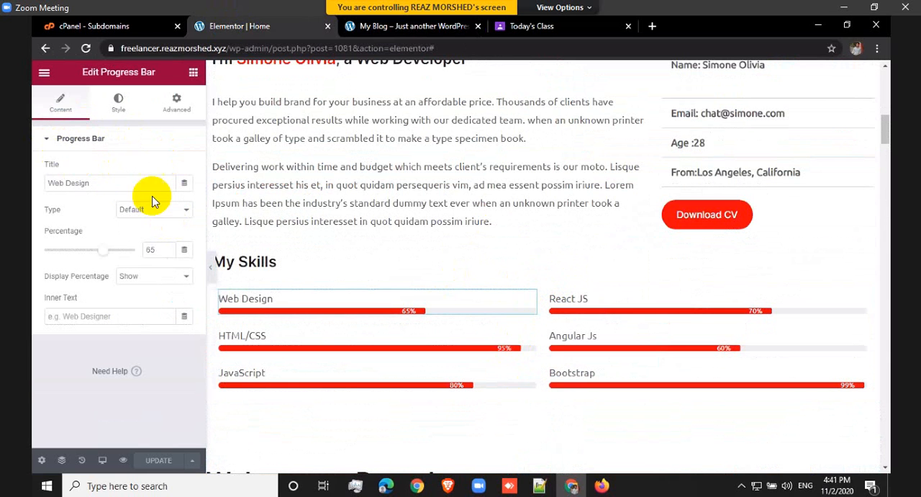
{"action": "left_click", "coordinate": [47, 143]}
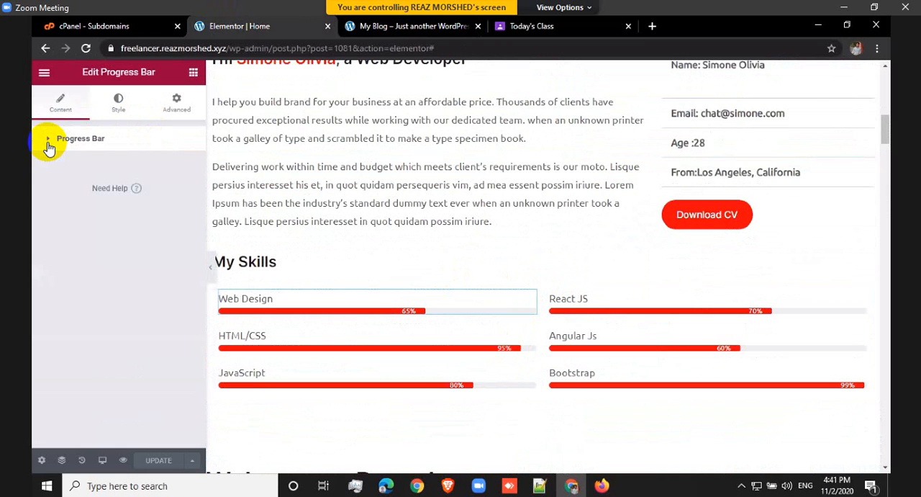
{"action": "left_click", "coordinate": [48, 144]}
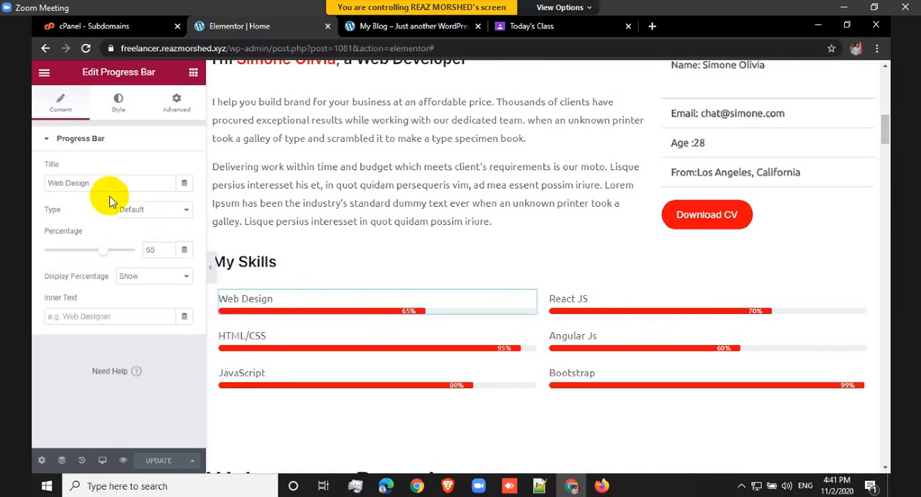
Step: Find the Progress Bar widget and add it directly below the My Skills heading
{"action": "left_click", "coordinate": [193, 73]}
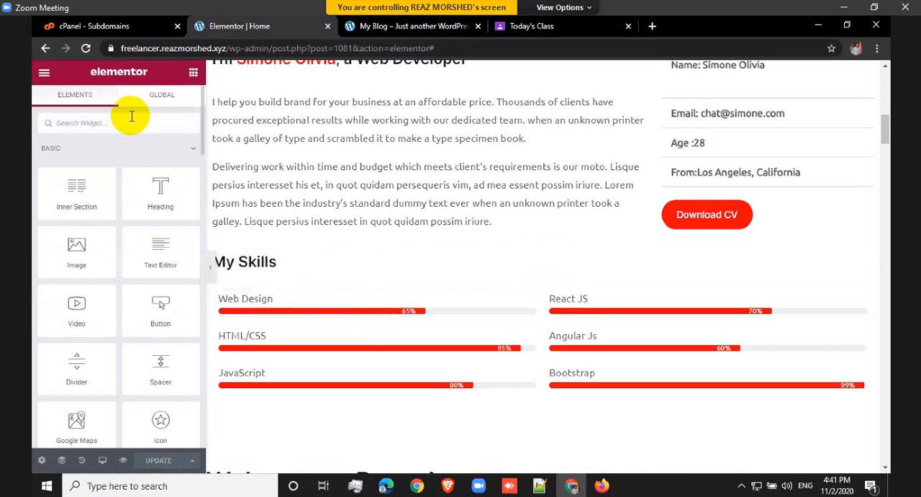
{"action": "type", "text": "pro"}
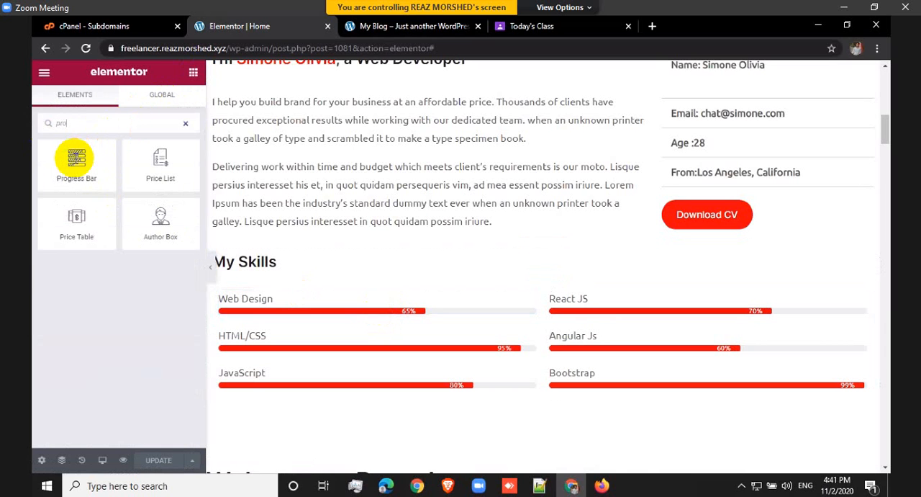
{"action": "left_click_drag", "start_coordinate": [76, 157], "coordinate": [295, 275]}
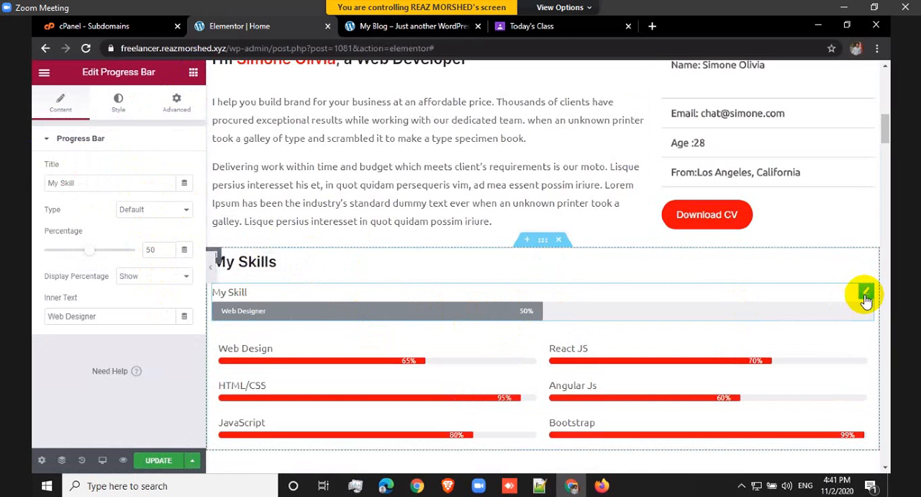
Step: Delete the My Skill progress bar just added below the My Skills heading
{"action": "right_click", "coordinate": [857, 407]}
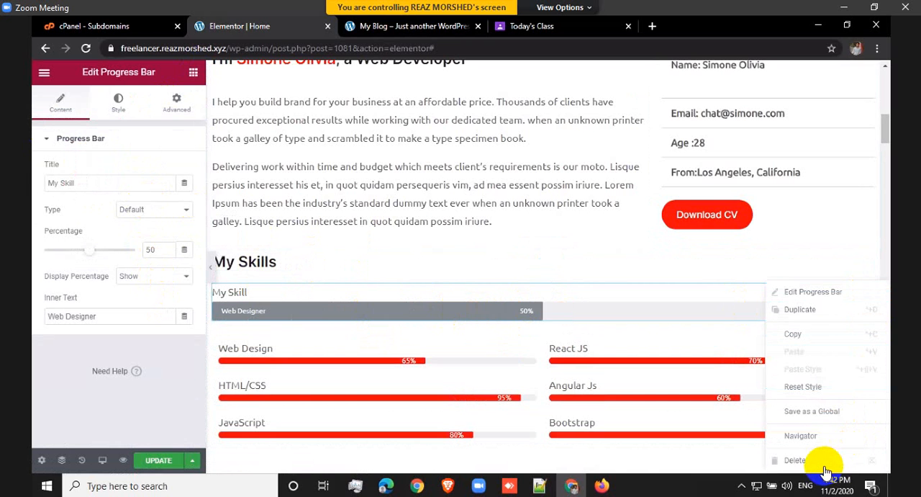
{"action": "key", "text": "Delete"}
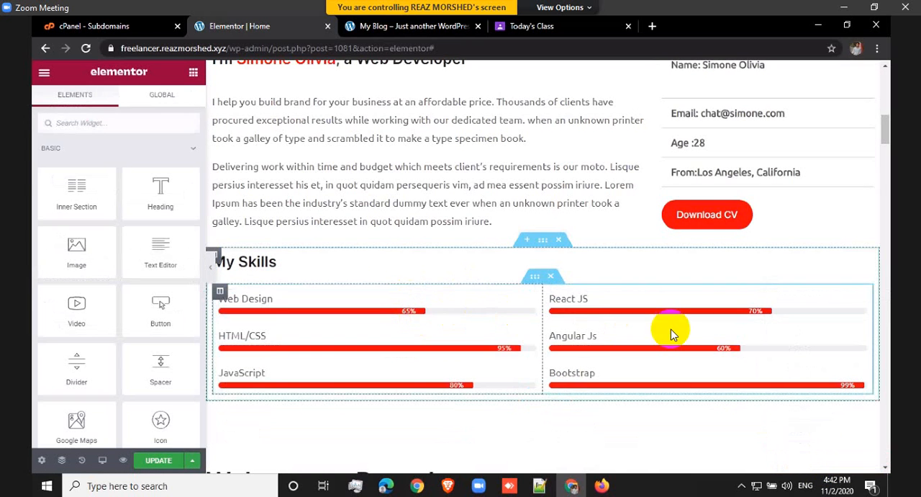
Step: Set the title text color of the Web Design progress bar to blue #1875B4
{"action": "scroll", "coordinate": [672, 329], "scroll_direction": "down", "scroll_amount": 2}
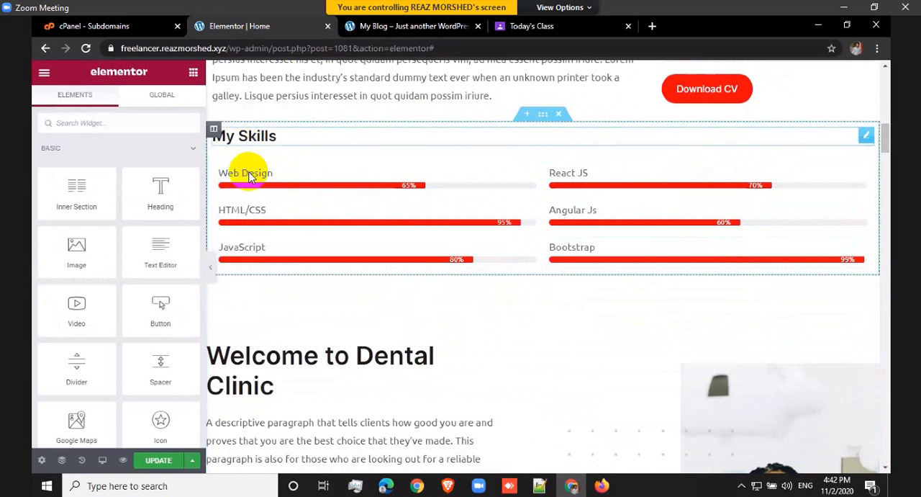
{"action": "left_click", "coordinate": [529, 174]}
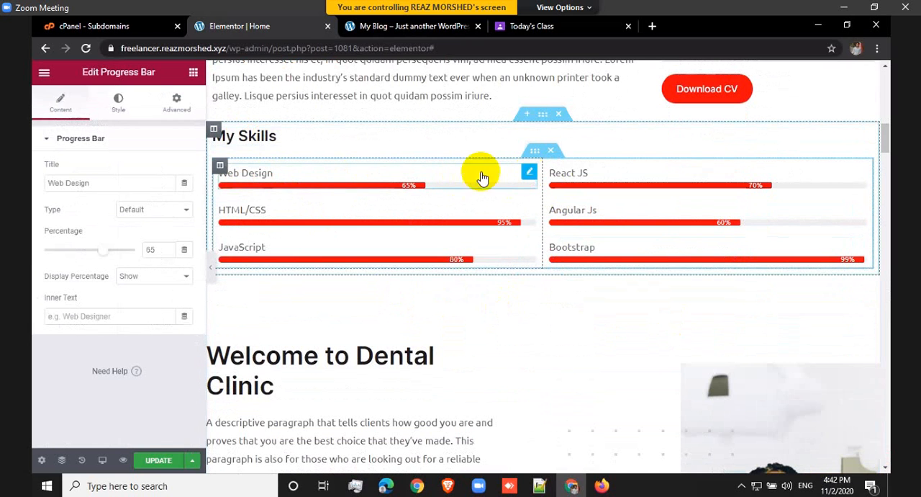
{"action": "left_click", "coordinate": [118, 106]}
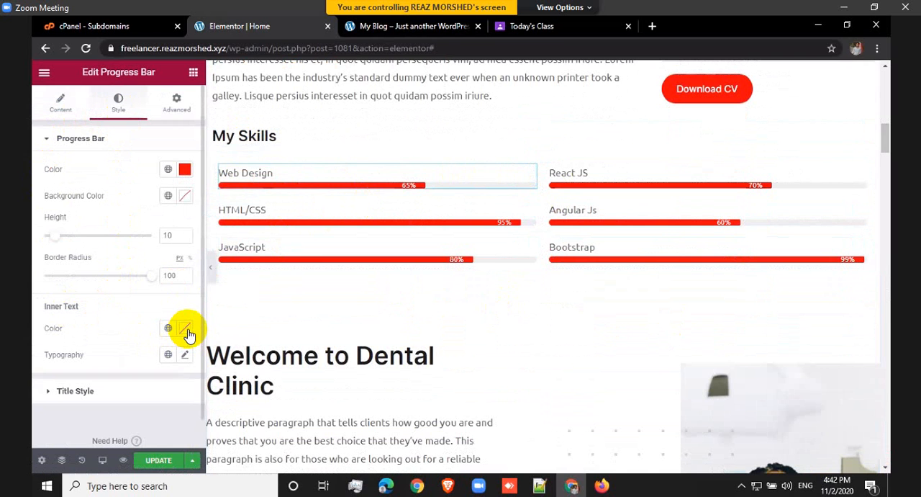
{"action": "left_click", "coordinate": [88, 392]}
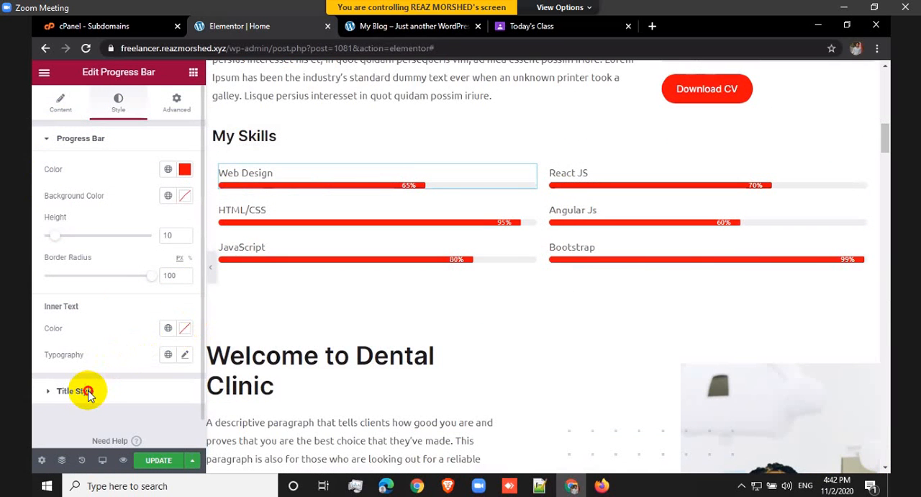
{"action": "left_click", "coordinate": [186, 202]}
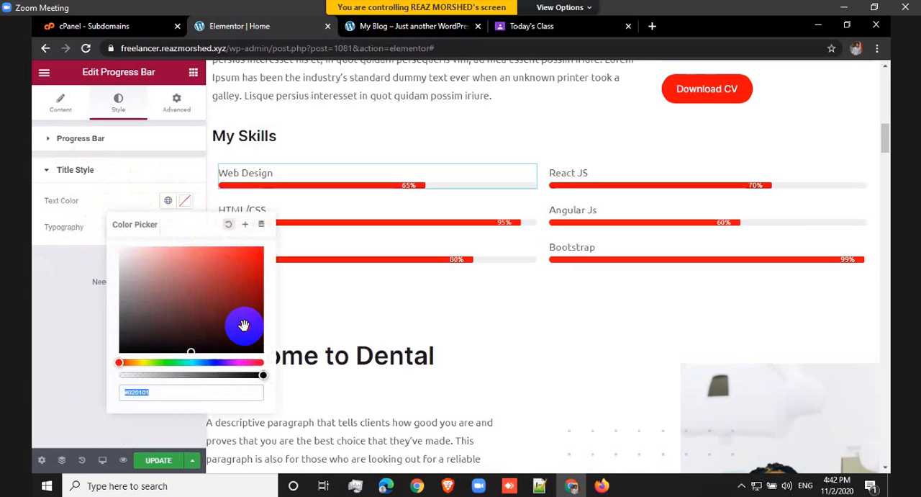
{"action": "left_click", "coordinate": [243, 324]}
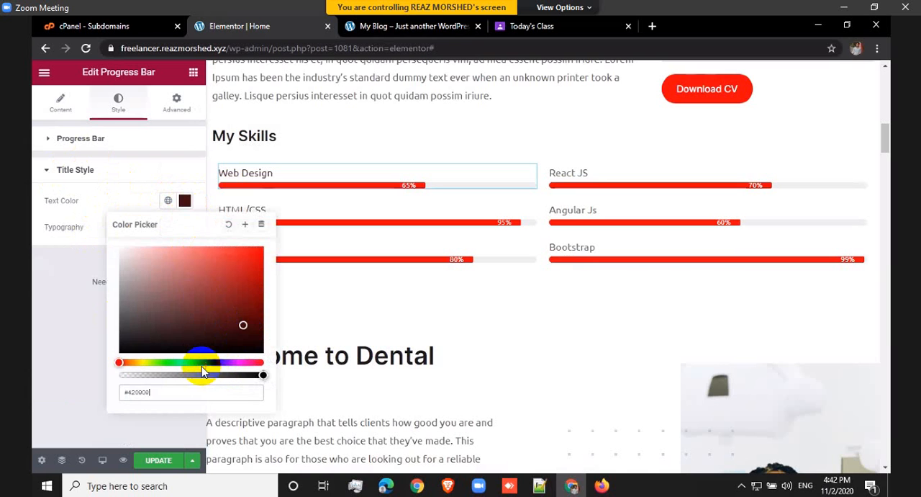
{"action": "left_click", "coordinate": [204, 363]}
{"action": "left_click", "coordinate": [212, 336]}
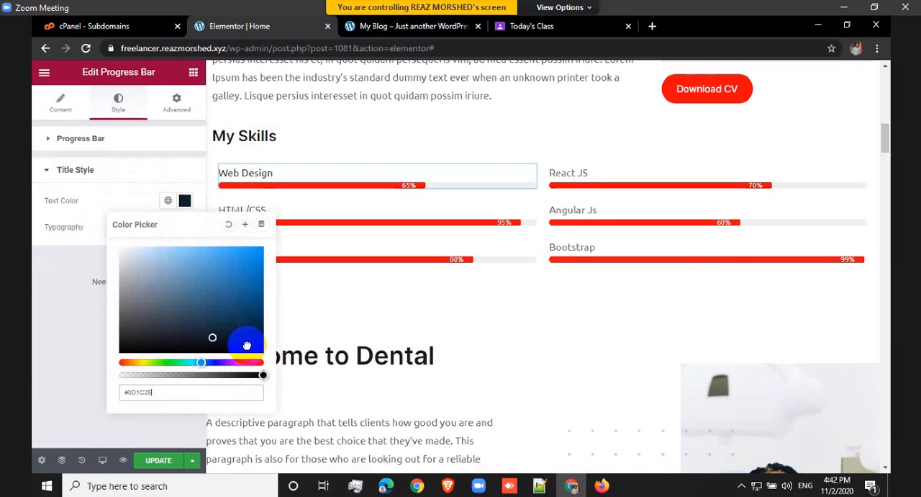
{"action": "left_click", "coordinate": [244, 278]}
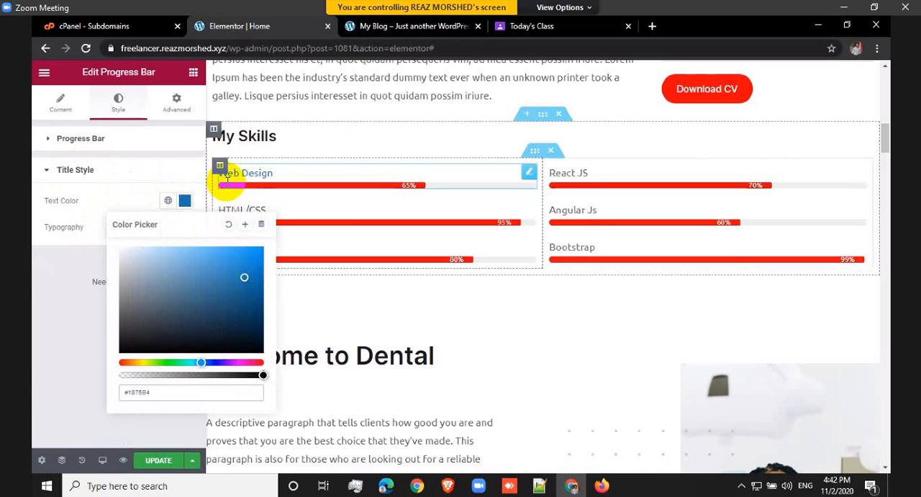
{"action": "left_click", "coordinate": [85, 232]}
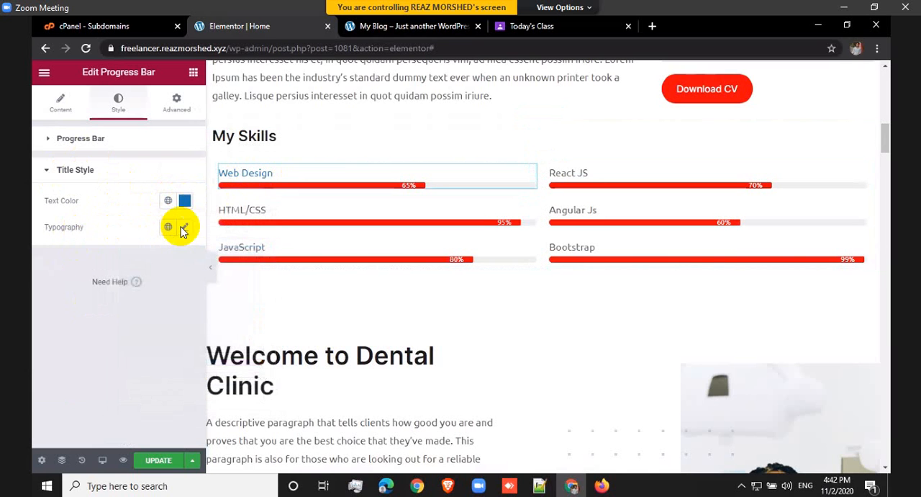
Step: Set the font weight of the Web Design progress bar's title to 800 and update the page
{"action": "left_click", "coordinate": [185, 228]}
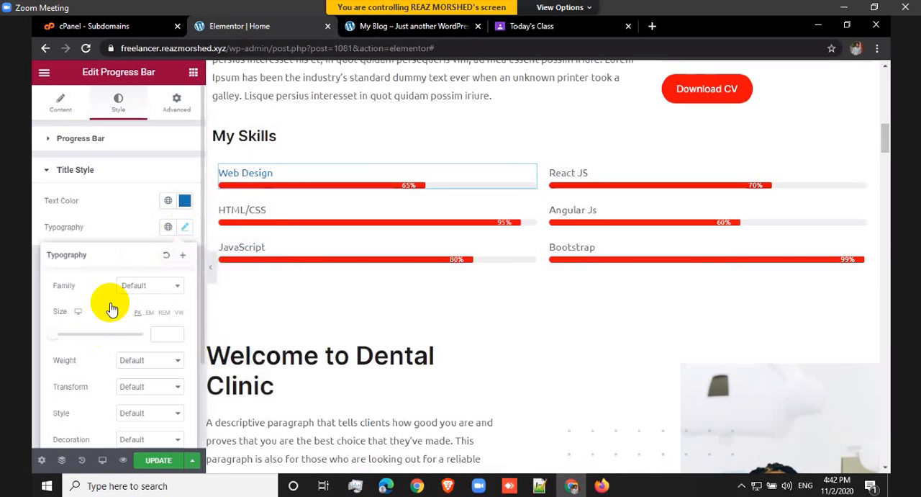
{"action": "left_click", "coordinate": [142, 365]}
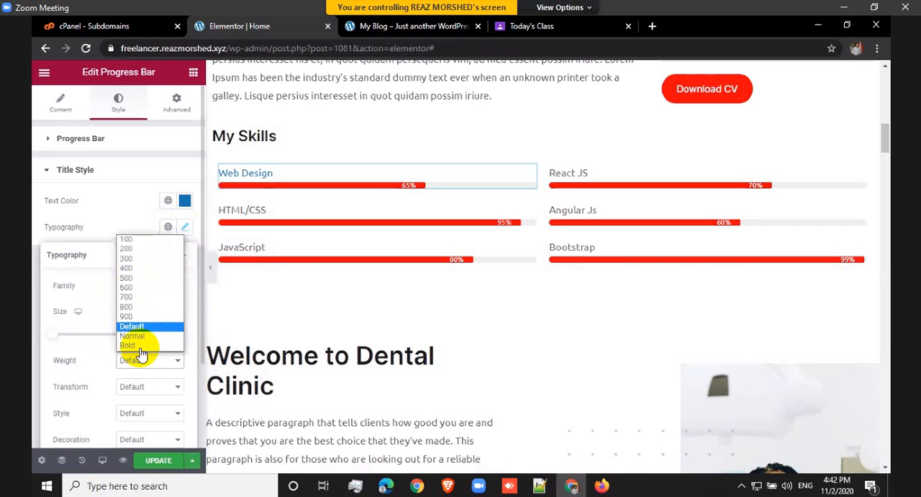
{"action": "left_click", "coordinate": [129, 308]}
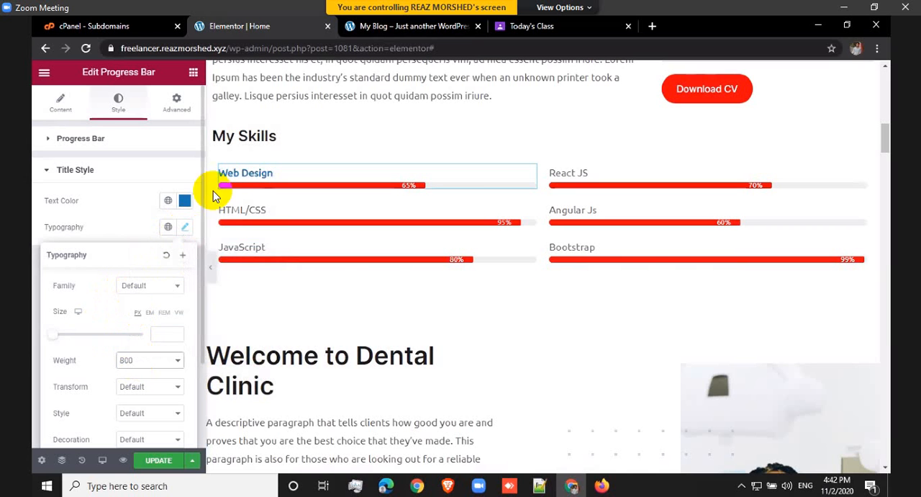
{"action": "left_click", "coordinate": [160, 460]}
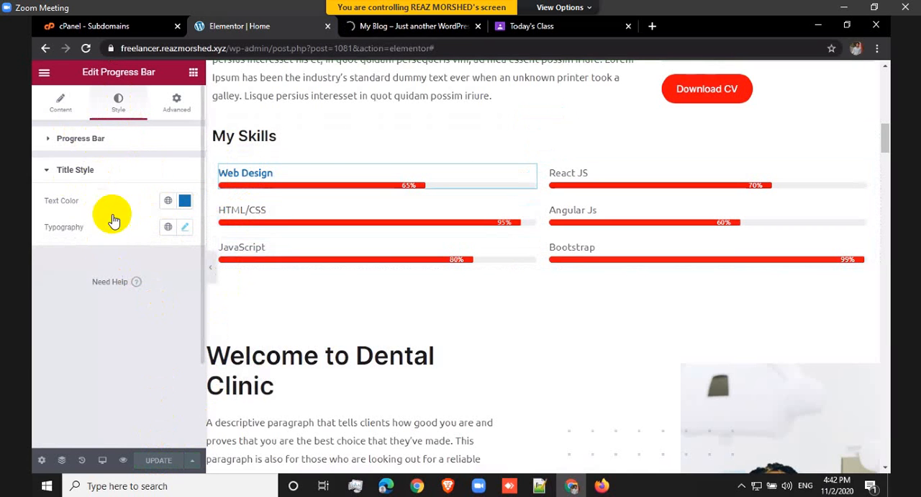
Step: Examine the bar and inner text style settings of the Web Design progress bar
{"action": "left_click", "coordinate": [94, 144]}
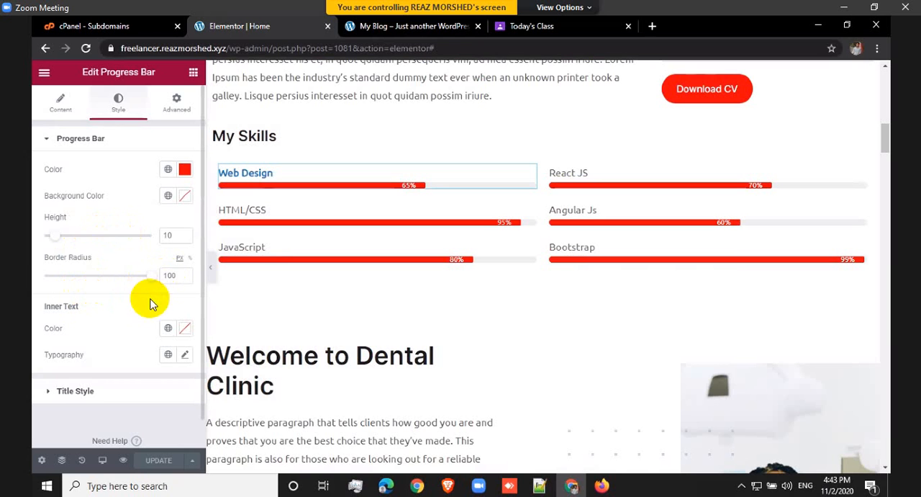
{"action": "scroll", "coordinate": [145, 306], "scroll_direction": "down", "scroll_amount": 1}
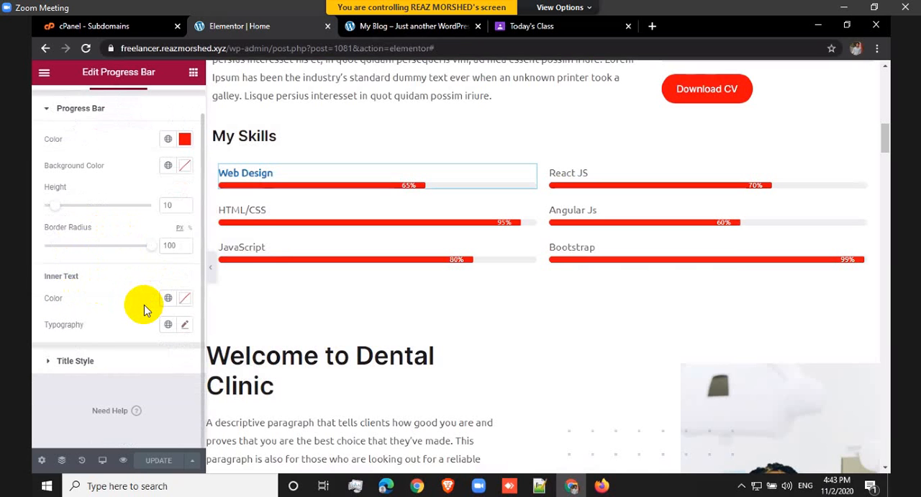